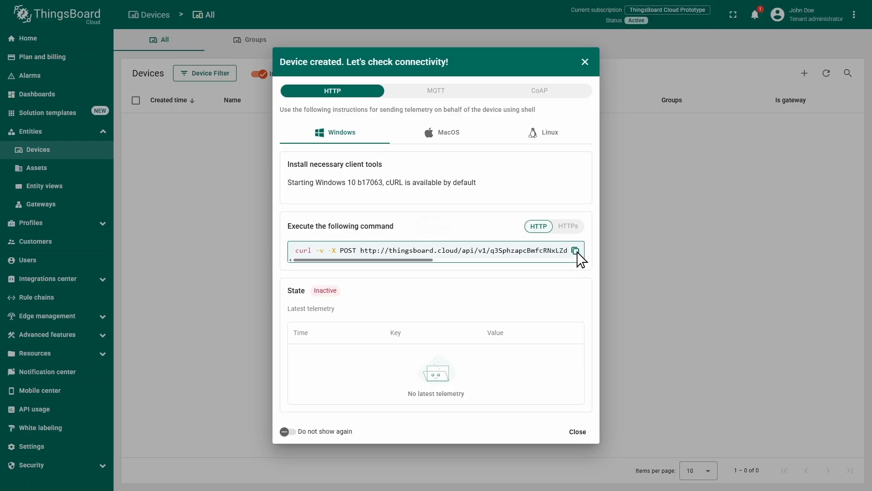
Step: Run the curl command sending a temperature of 25 to the Thermometer, then close the connectivity check
key("alt+Tab")
key("ctrl+v")
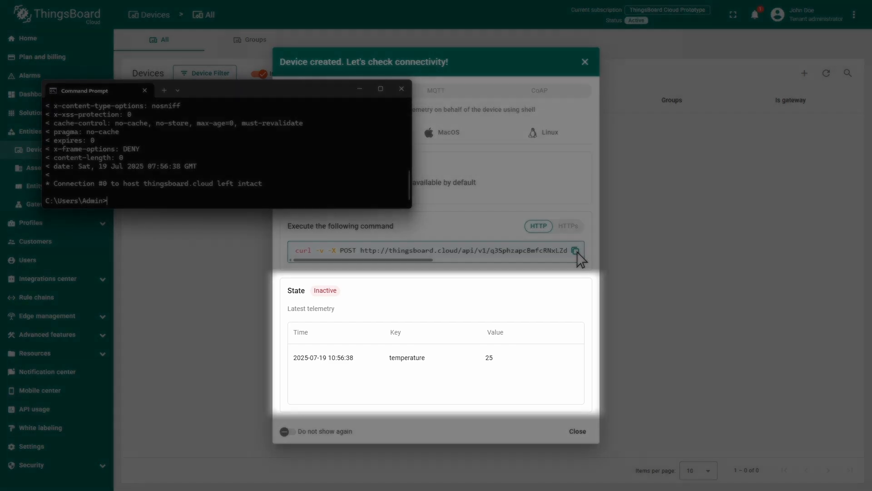
key("alt+Tab")
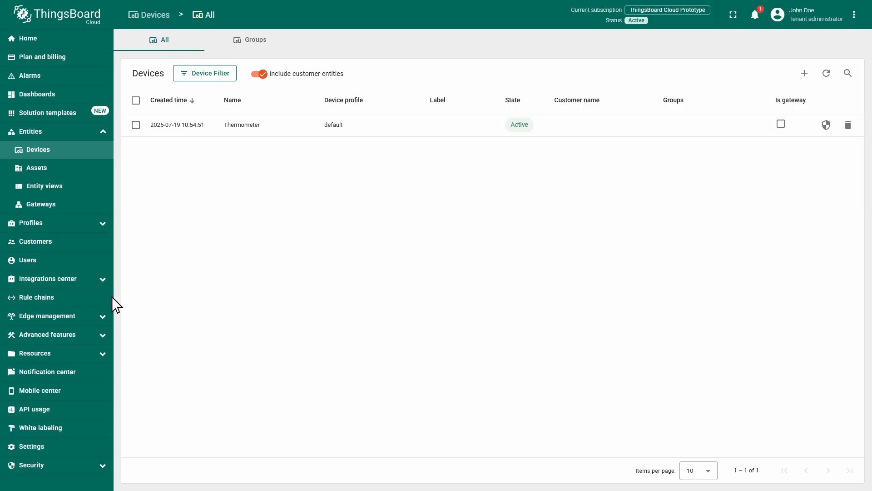
Step: In the Root Rule Chain, place a generator node named 'Temperature generator'
left_click(103, 298)
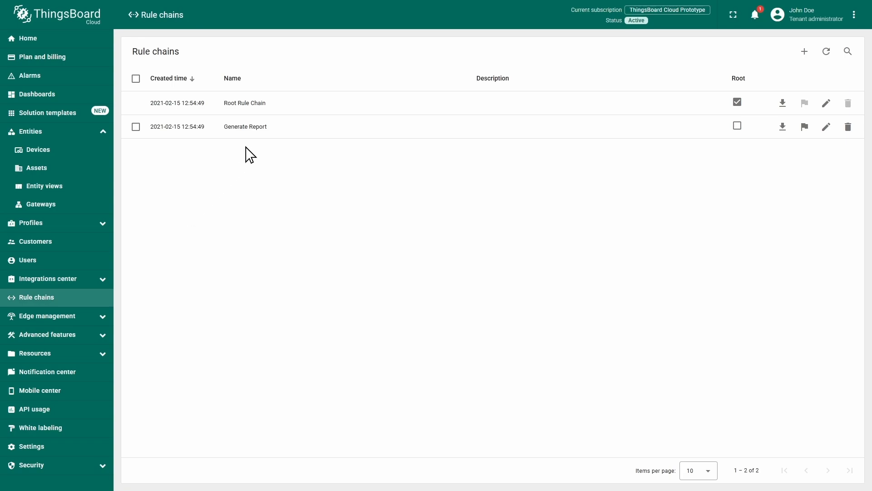
left_click(287, 103)
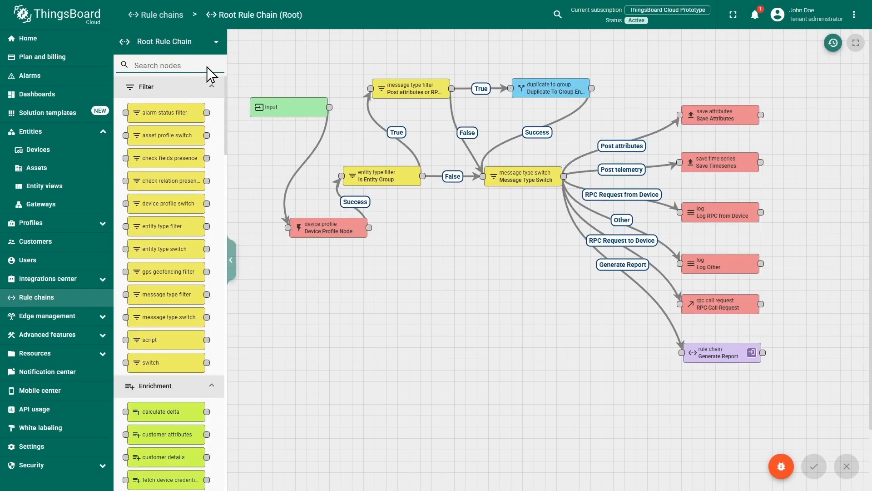
type("Generator")
left_click_drag(200, 181, 348, 274)
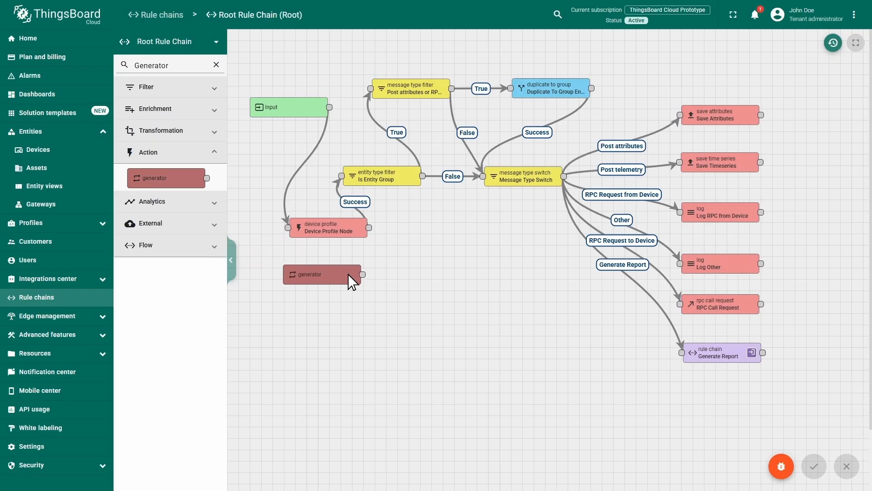
type("Temperature generator")
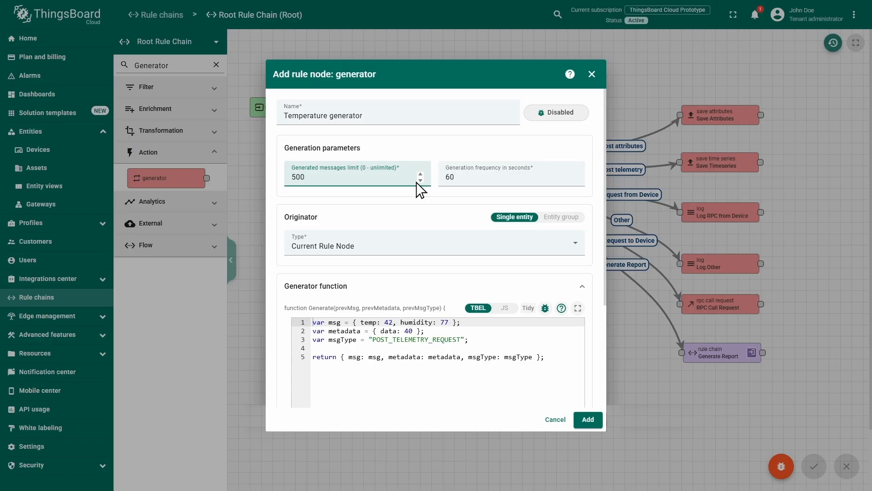
Step: Set the generator's originator to Device Thermometer with random-temperature code, and add the node
left_click(440, 261)
scroll(585, 304, "up", 5)
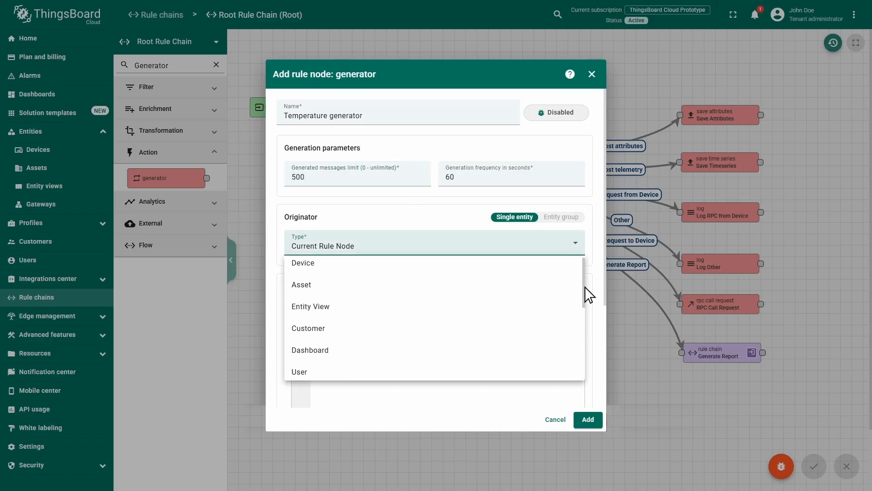
left_click(568, 272)
left_click(568, 254)
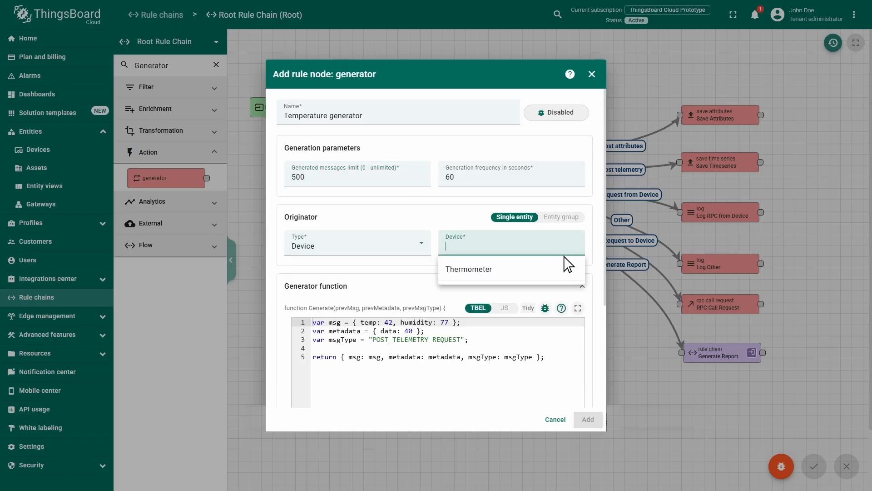
left_click(565, 268)
left_click(565, 362)
key("ctrl+a")
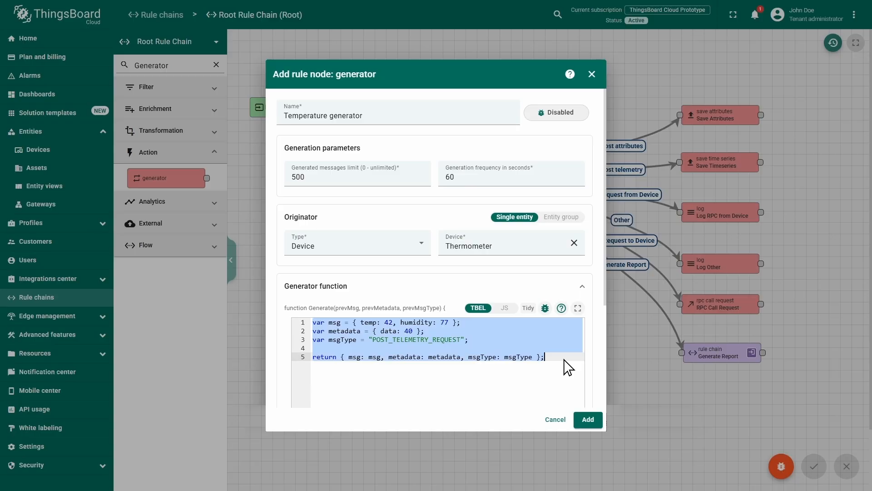
key("ctrl+v")
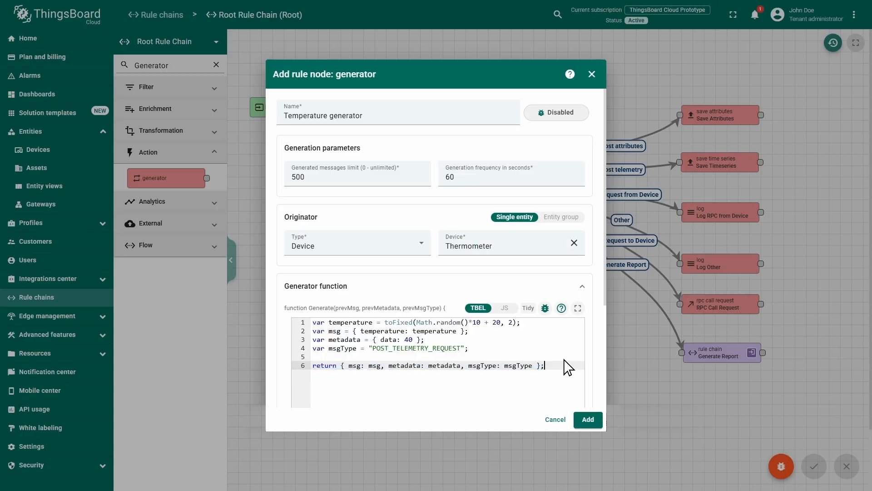
left_click(593, 423)
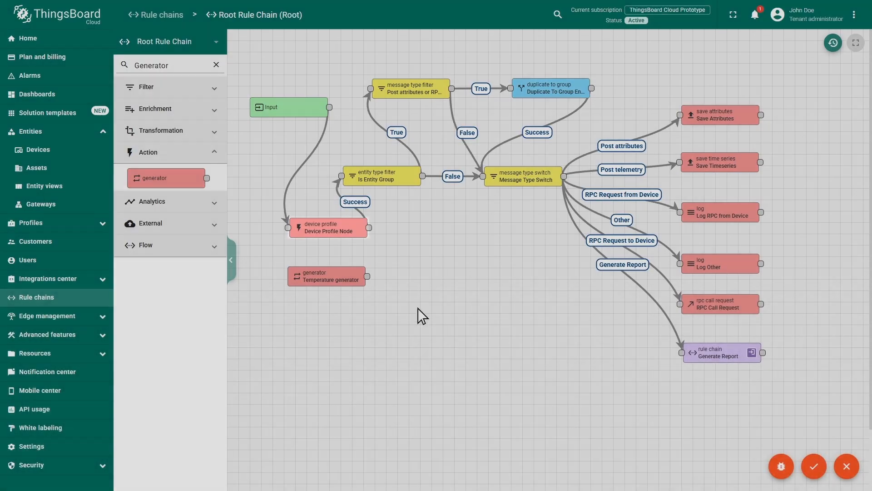
Step: Link the generator to Device Profile Node with a Success link and save the rule chain
left_click_drag(367, 276, 287, 228)
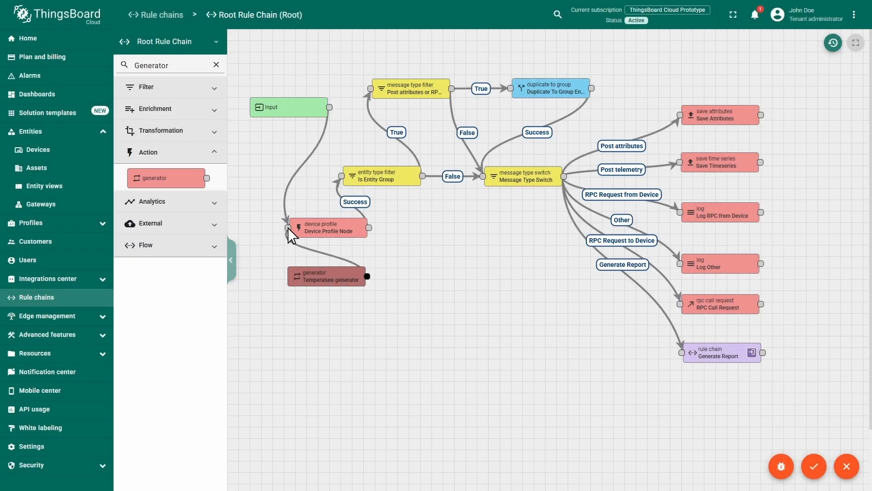
left_click(411, 250)
left_click(423, 270)
left_click(536, 300)
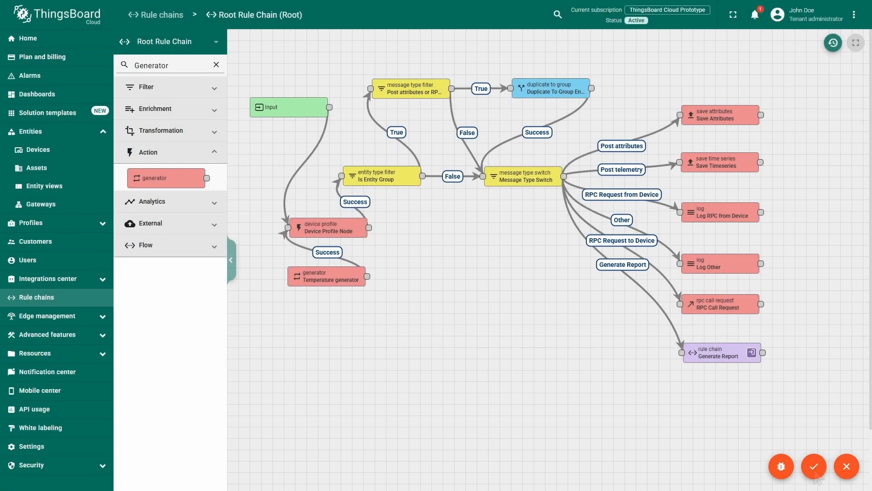
left_click(813, 472)
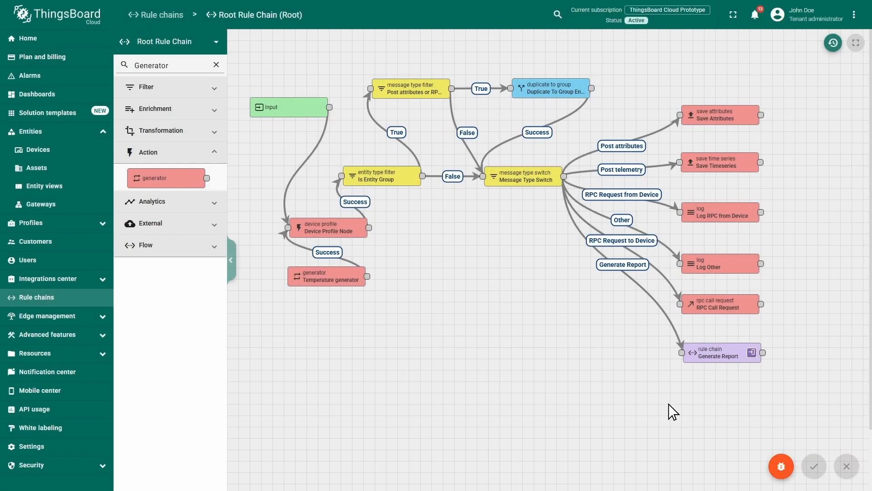
left_click(103, 150)
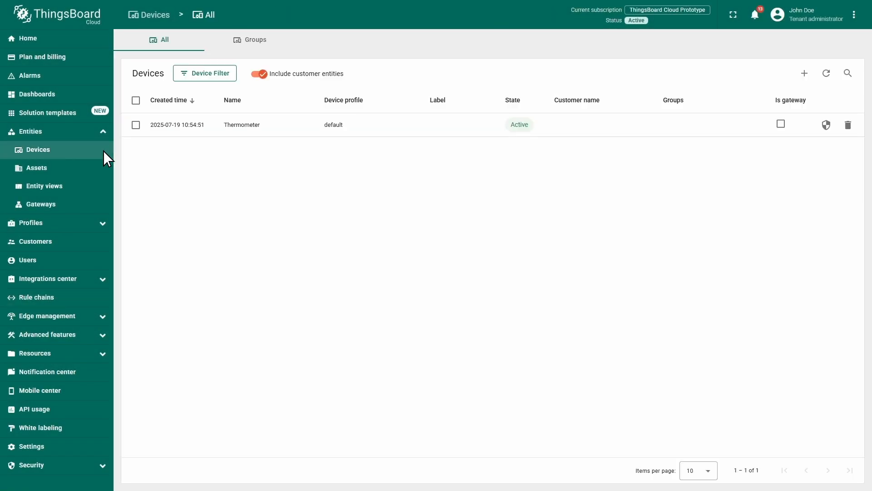
Step: Show the Thermometer device's latest telemetry readings
left_click(299, 134)
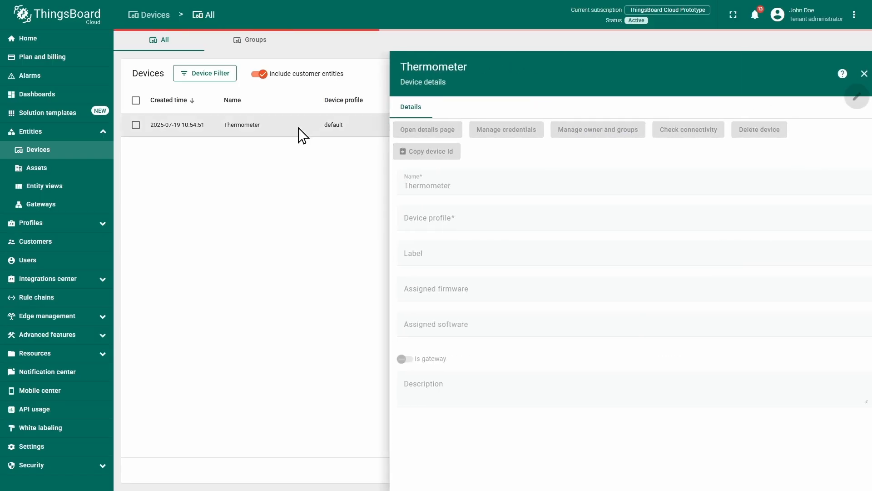
left_click(499, 110)
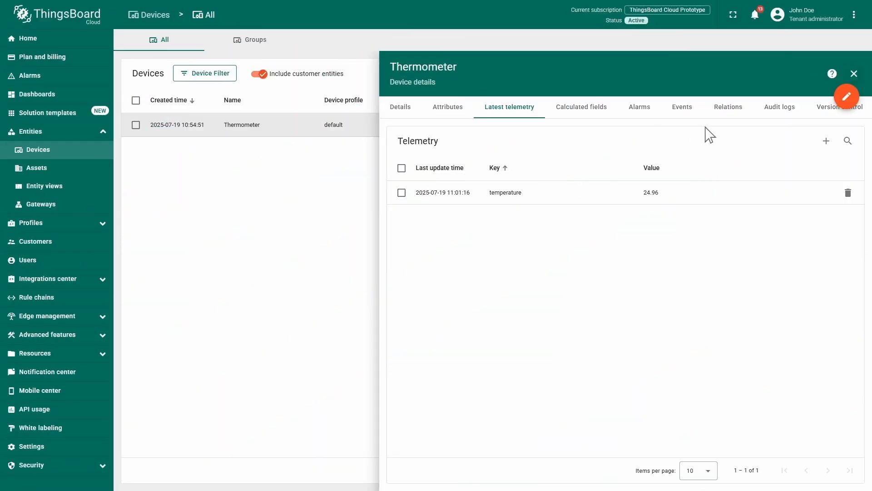
Step: Create a blank dashboard 'Indoor temperature' in a new 'Indoor Environment Dashboards' group
left_click(854, 74)
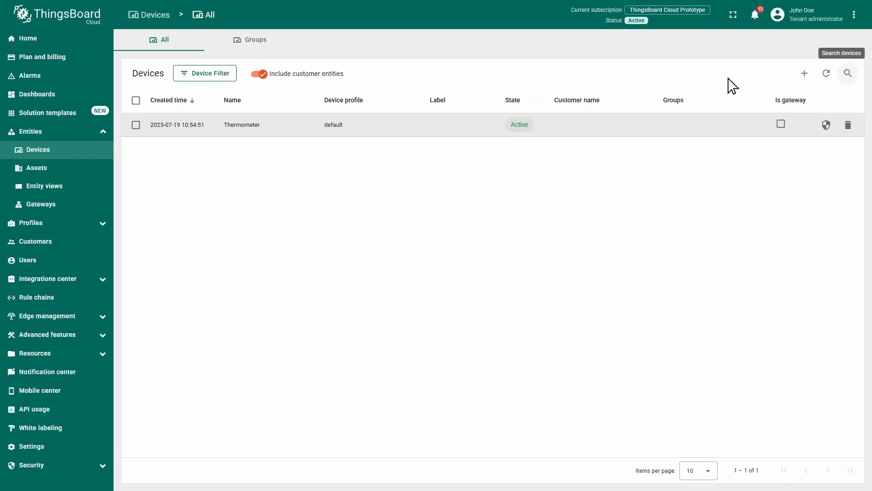
left_click(105, 95)
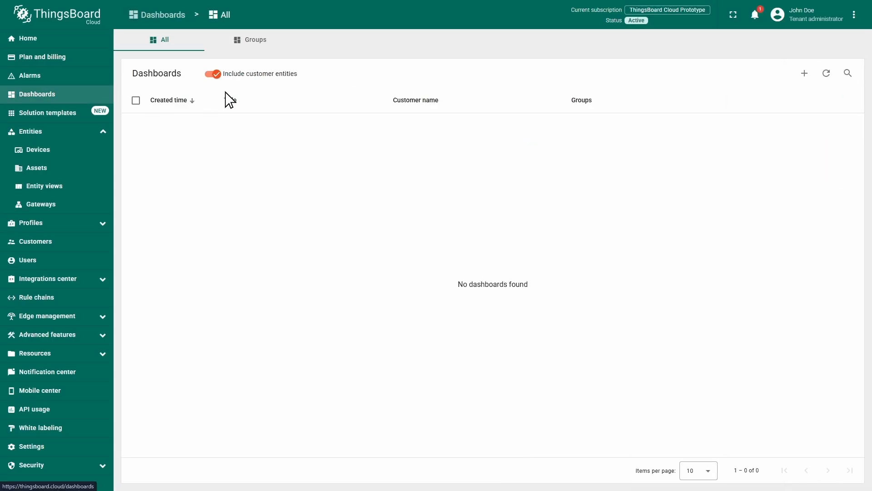
left_click(805, 74)
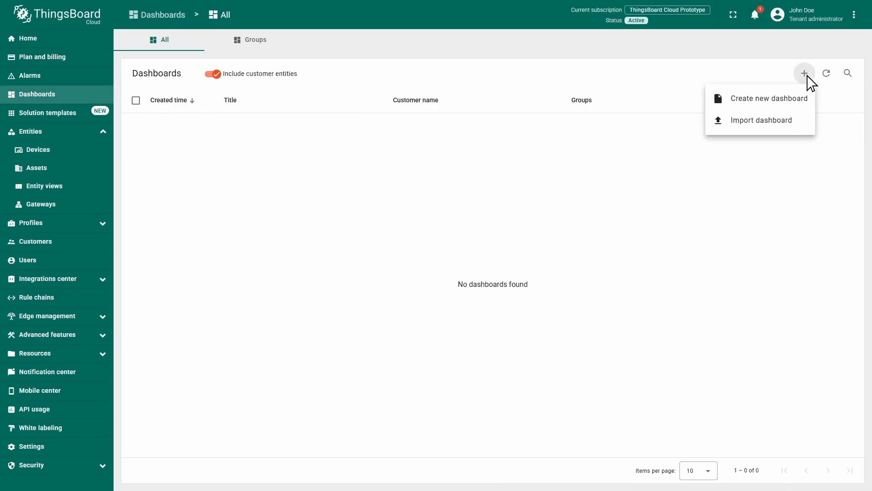
left_click(806, 100)
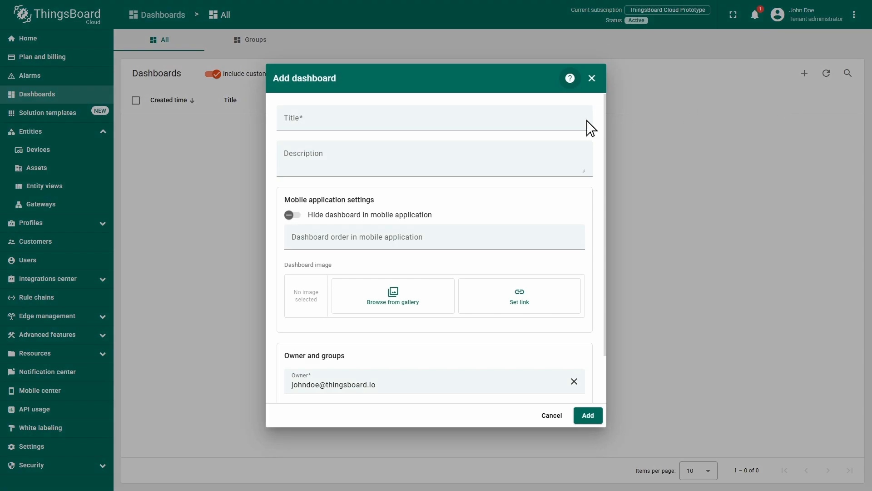
type("Indoor temperature")
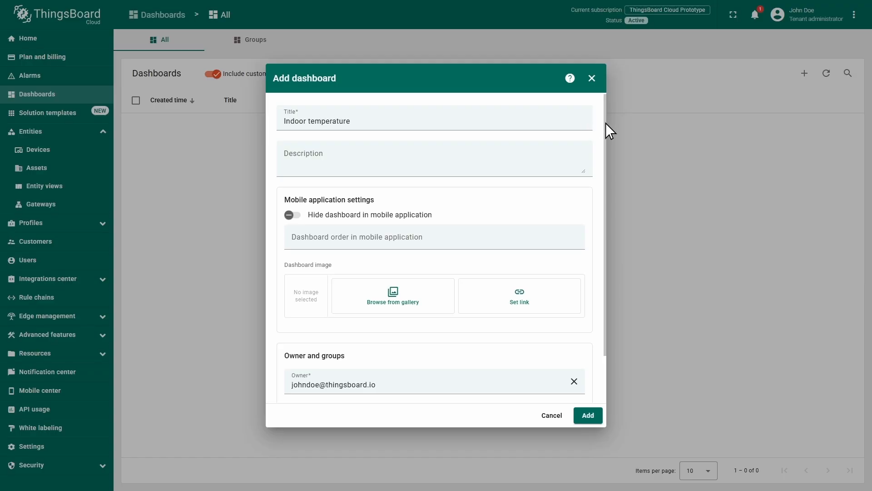
scroll(606, 136, "down", 3)
left_click(405, 367)
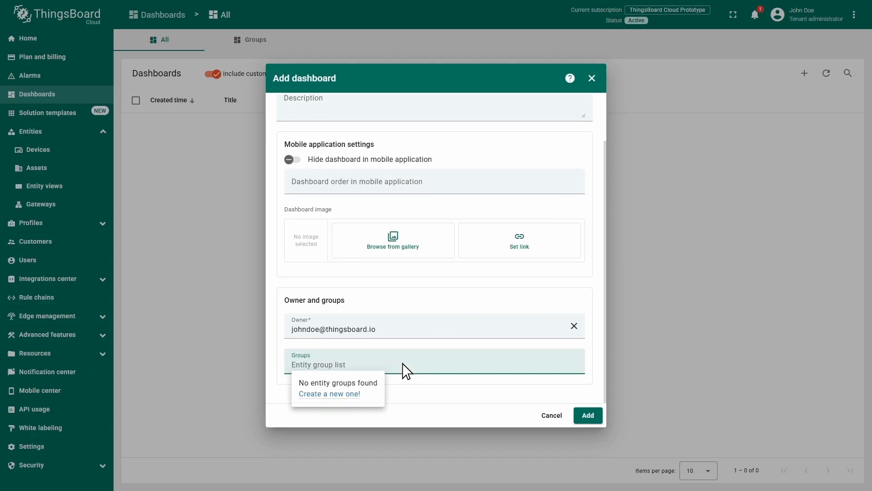
type("Indoor Environment")
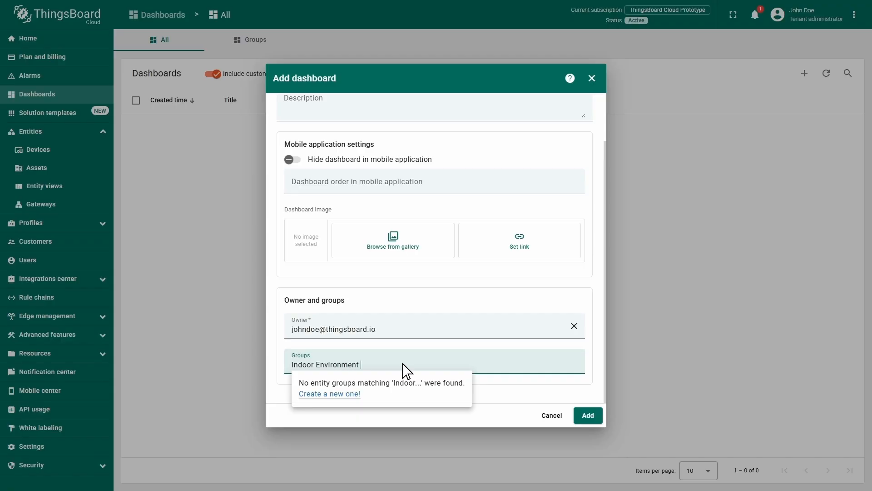
left_click(404, 396)
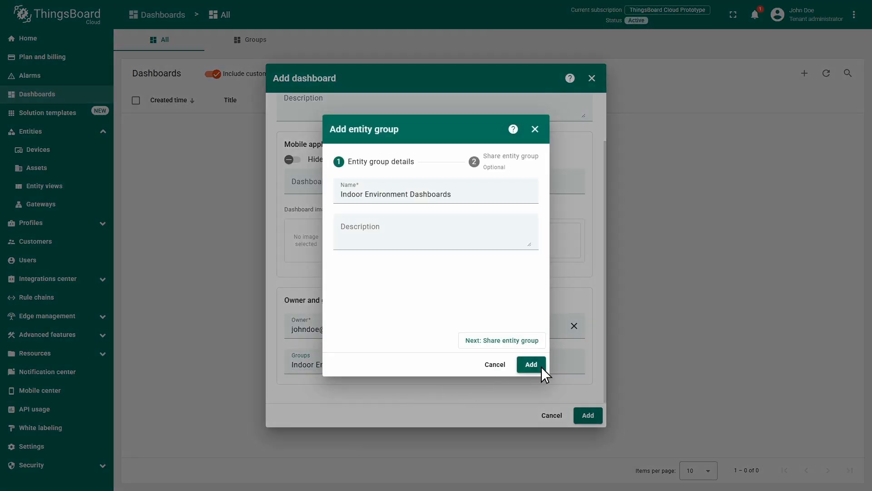
left_click(541, 366)
left_click(587, 415)
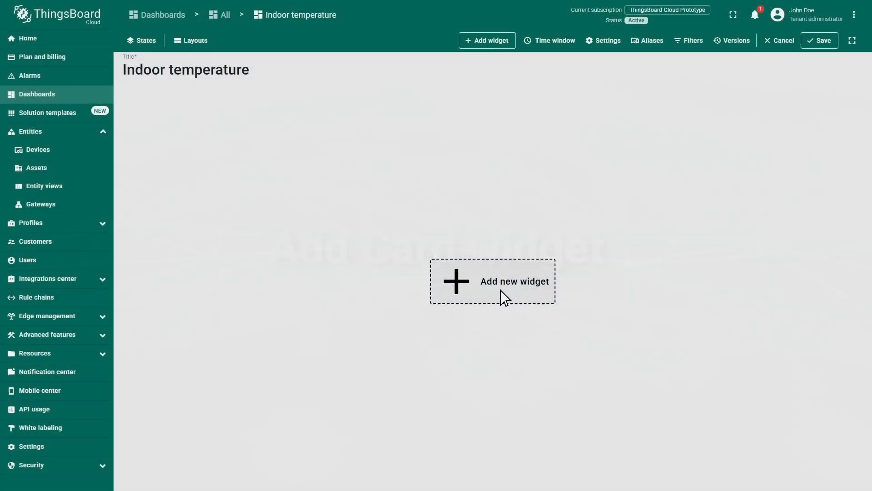
Step: Start a temperature card from the Indoor Environment bundle using the Thermometer device
left_click(502, 296)
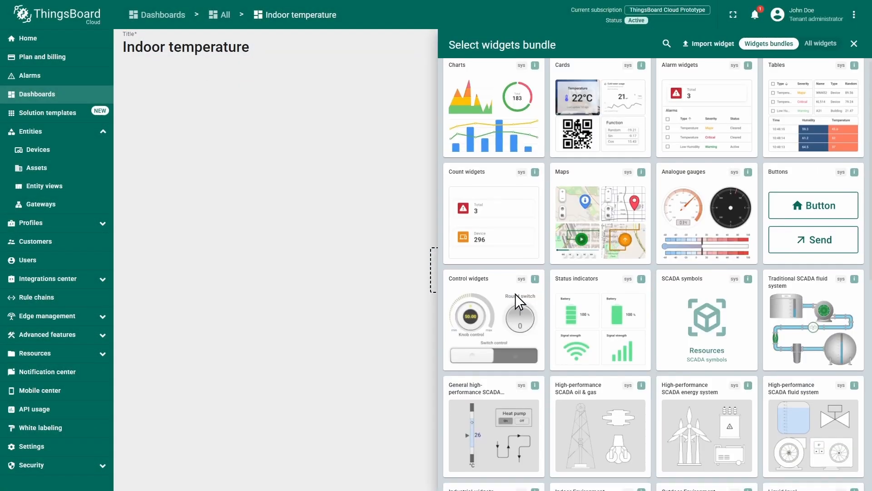
scroll(515, 293, "down", 6)
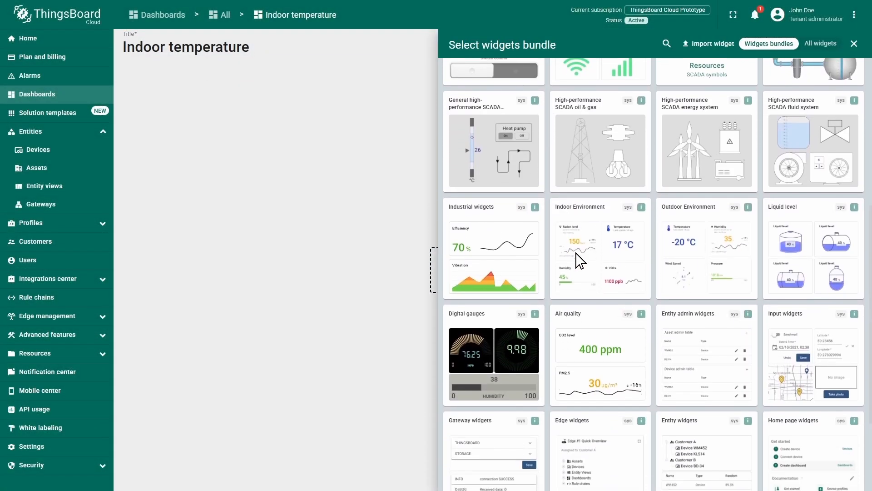
left_click(613, 231)
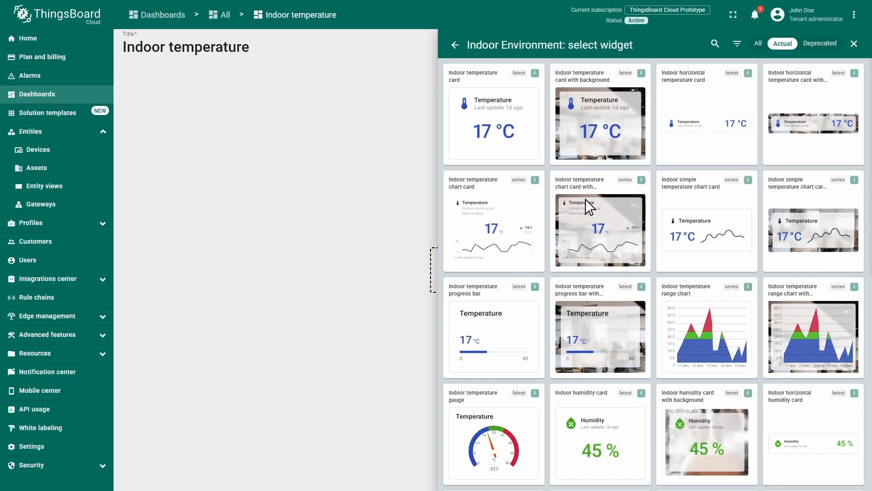
left_click(537, 154)
left_click(537, 143)
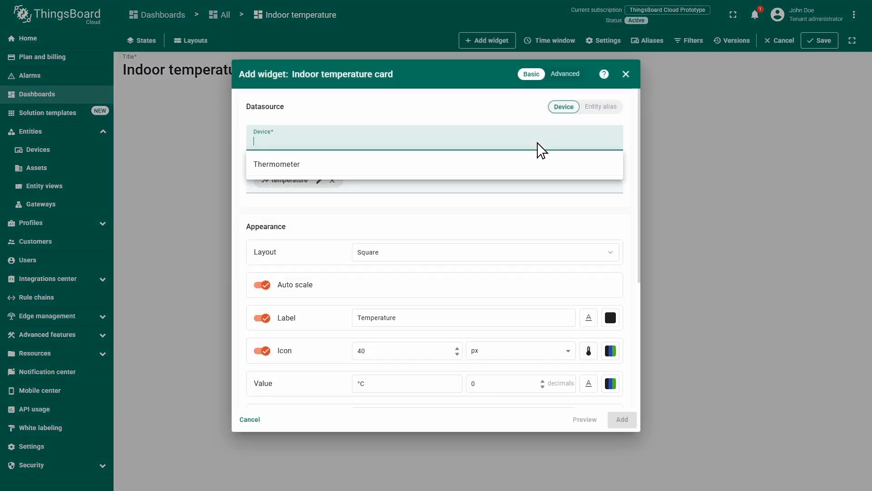
left_click(538, 168)
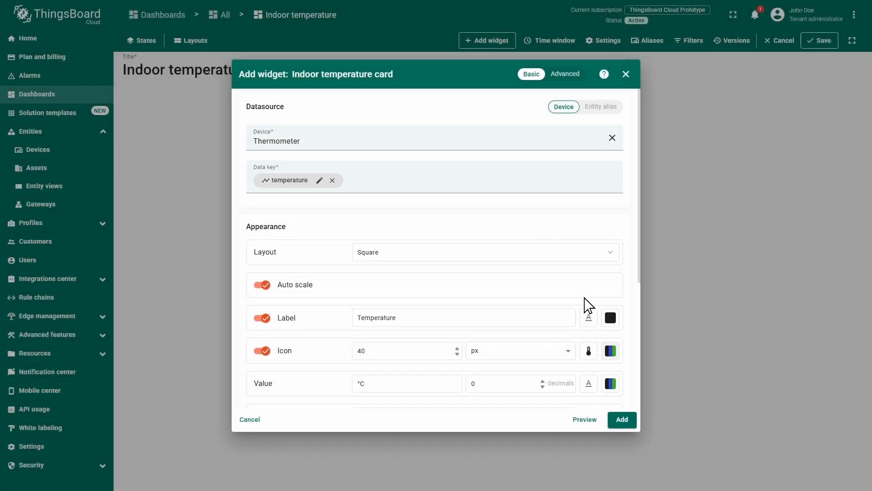
Step: Set icon colour ranges with green up to 26 and yellow 26–30 above red
left_click(611, 351)
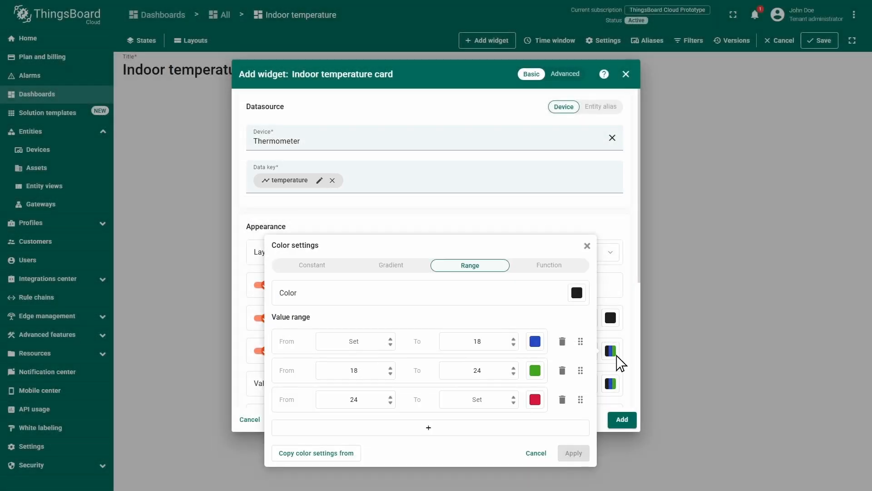
left_click(508, 372)
type("26")
left_click(492, 427)
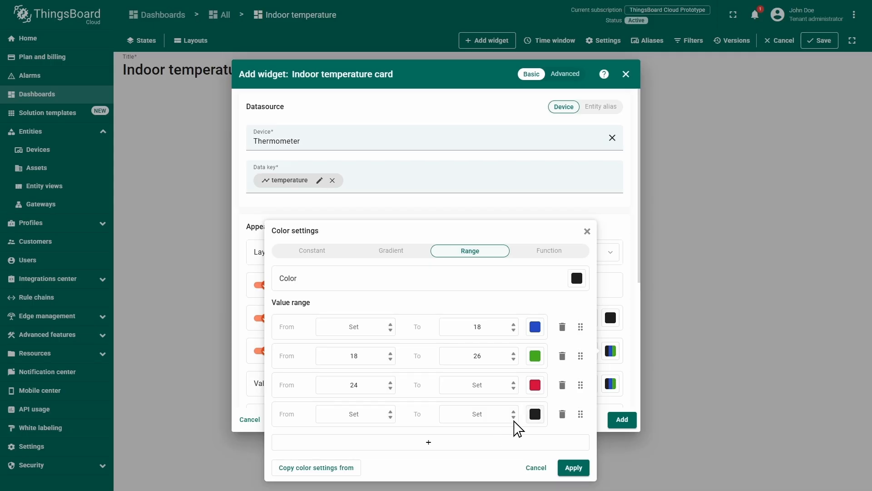
left_click(536, 414)
left_click(499, 409)
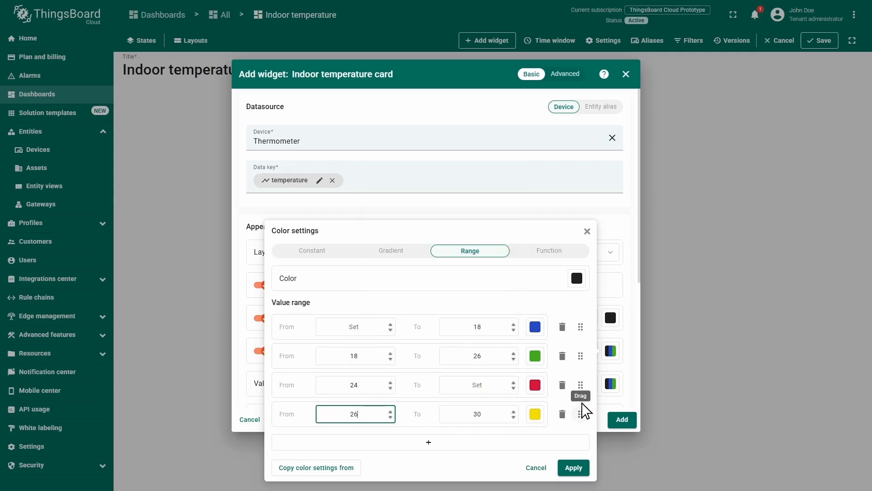
left_click_drag(582, 411, 582, 387)
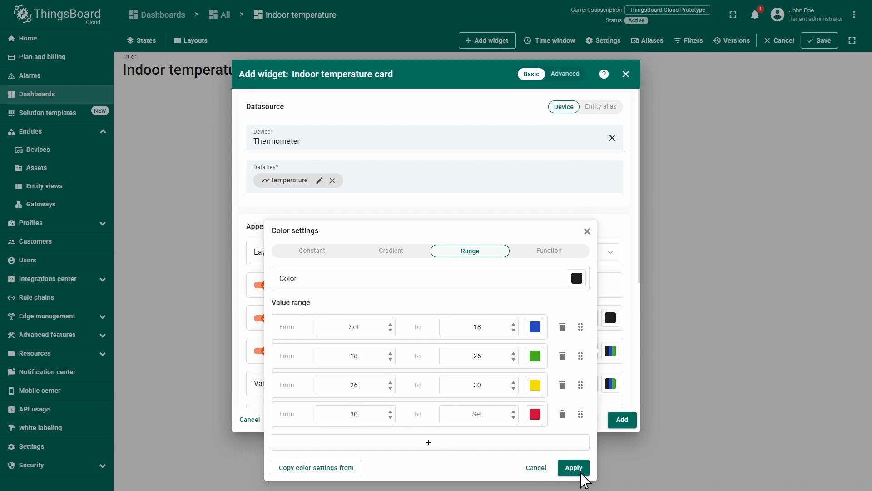
left_click(573, 468)
Step: Give the value text the same ranges, adding yellow 26–30 above red
left_click(610, 383)
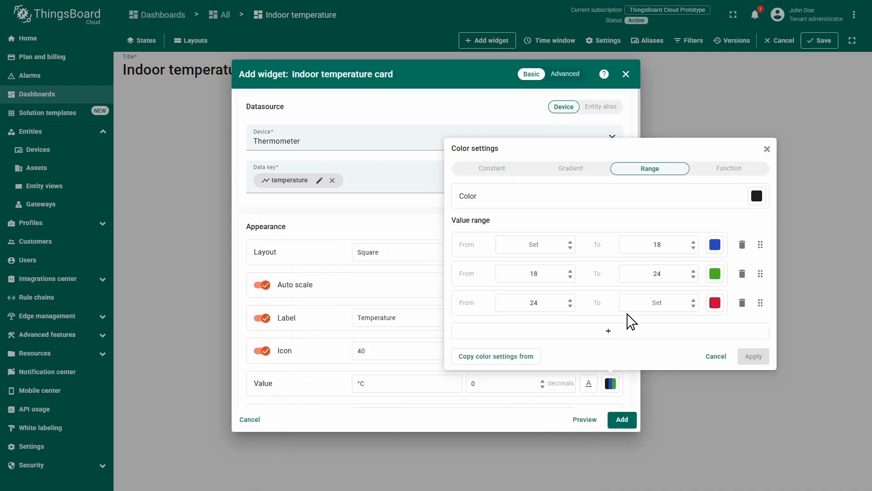
left_click(631, 332)
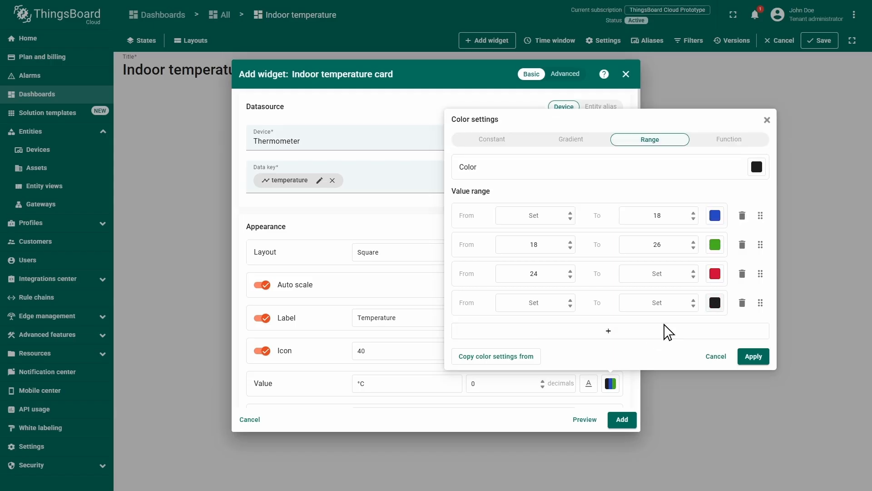
left_click(715, 303)
left_click(587, 382)
left_click(679, 418)
left_click_drag(760, 302, 762, 276)
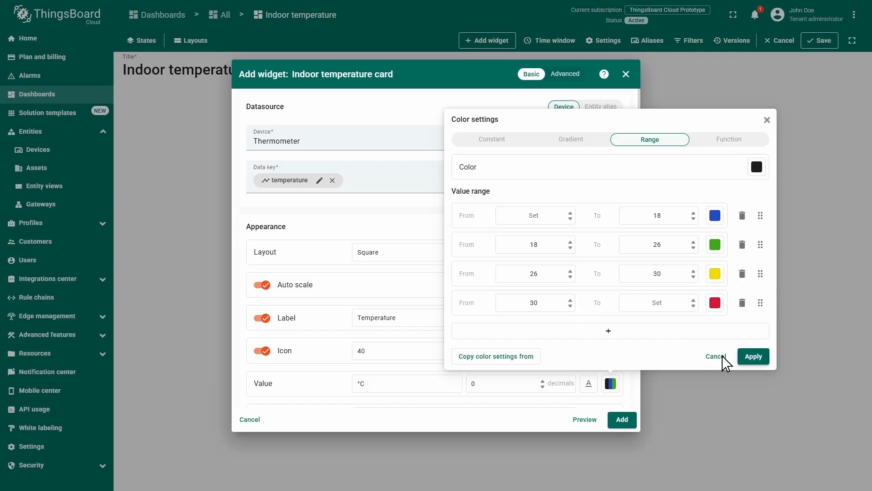
left_click(754, 362)
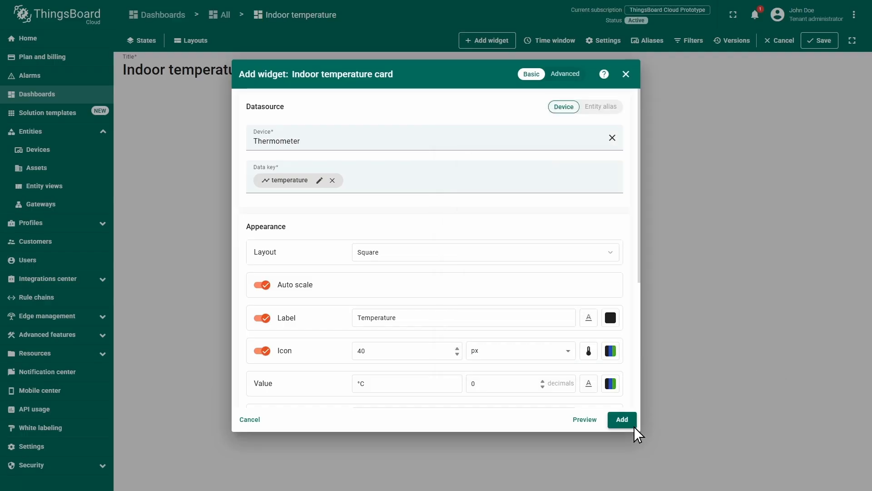
Step: Add the Temperature card to the dashboard and enlarge it
left_click(623, 420)
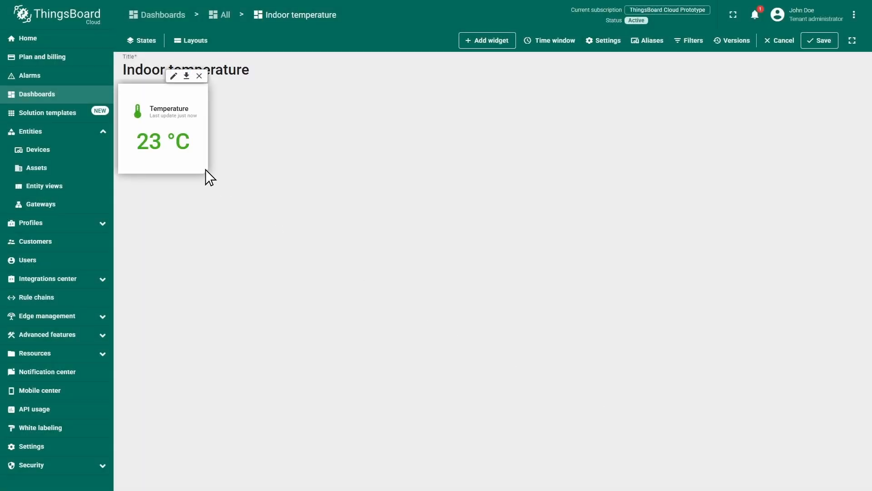
left_click_drag(207, 174, 299, 261)
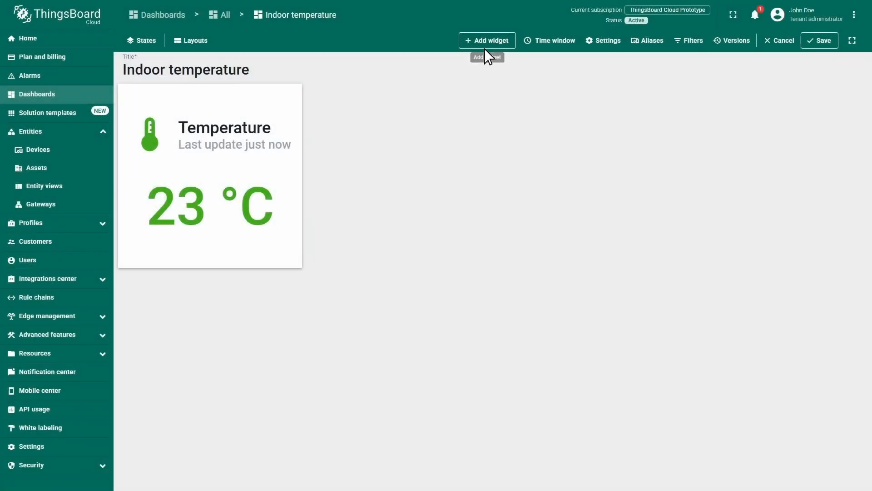
left_click(486, 45)
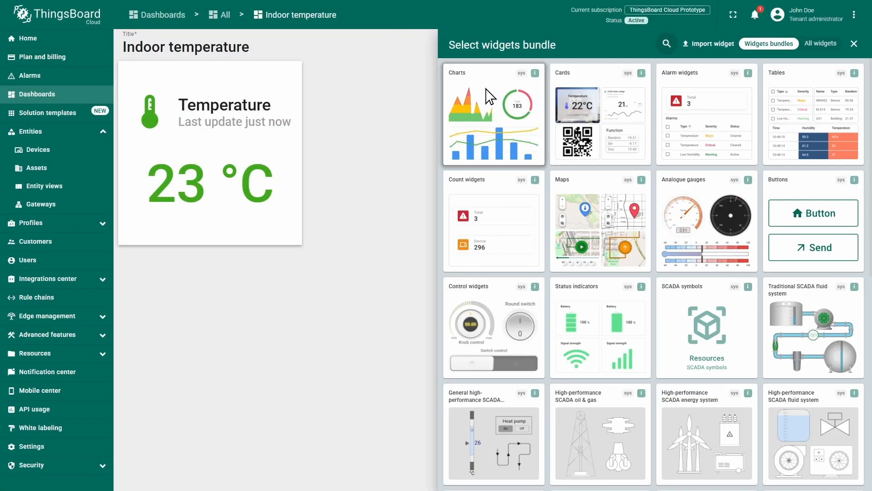
Step: Add a 'Temperature history' line chart for Thermometer on the dashboard time window with °C Y axis
left_click(488, 97)
left_click(584, 97)
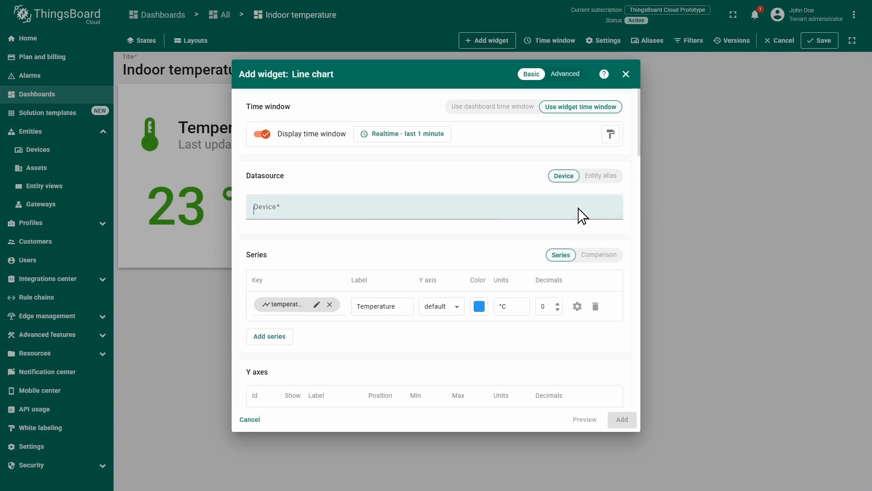
left_click(576, 234)
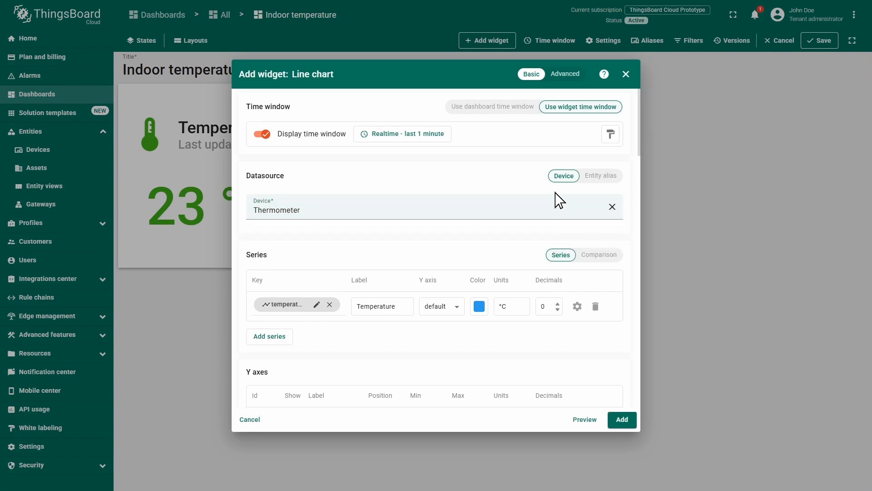
left_click(511, 109)
scroll(398, 203, "down", 5)
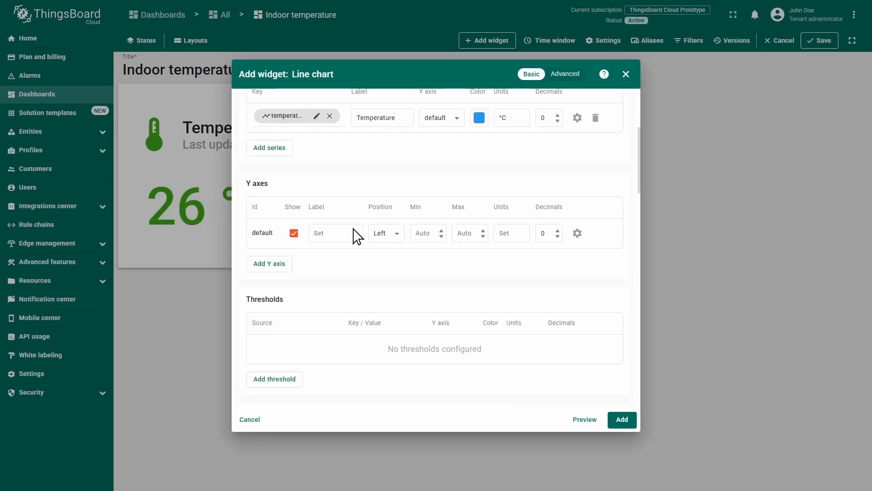
left_click(500, 229)
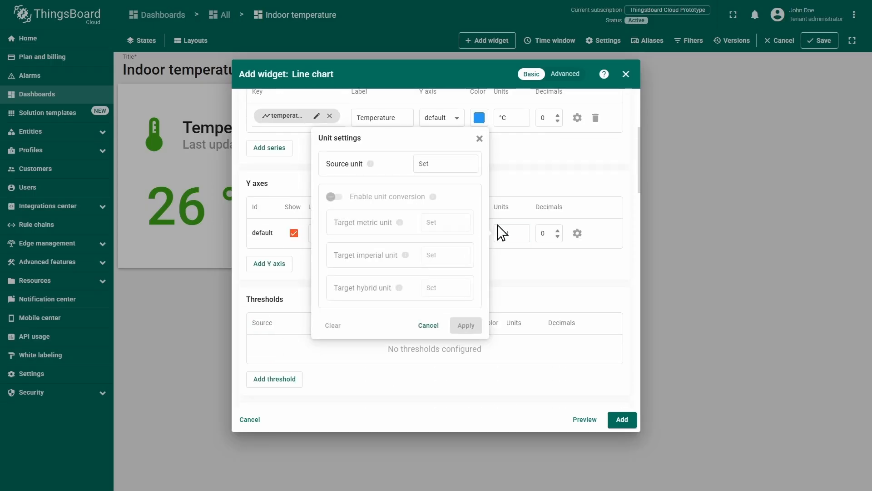
left_click(489, 202)
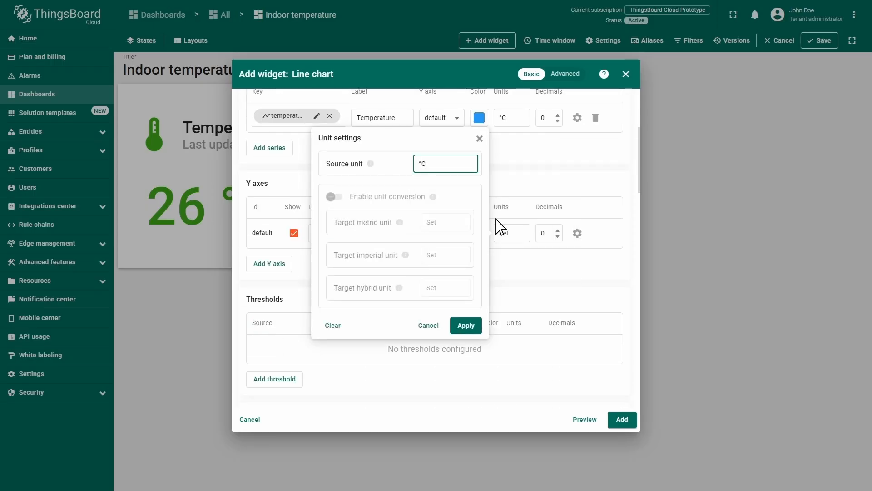
left_click(476, 319)
scroll(488, 298, "down", 5)
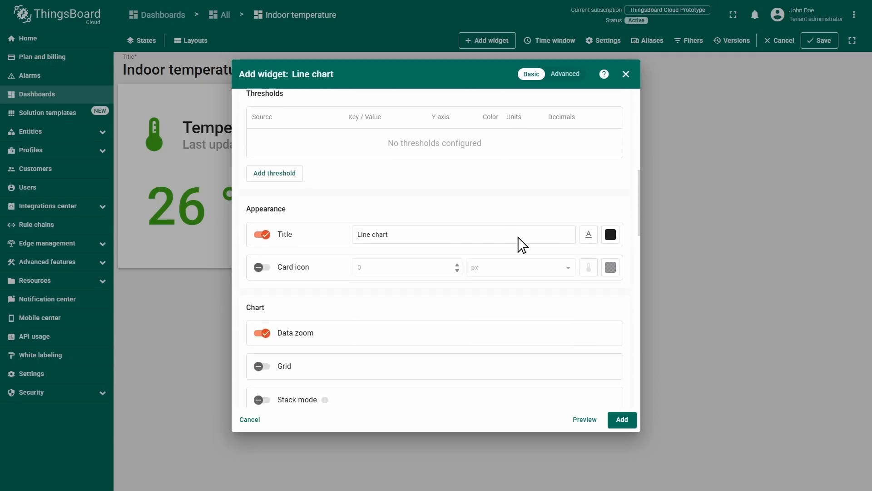
scroll(523, 245, "down", 1)
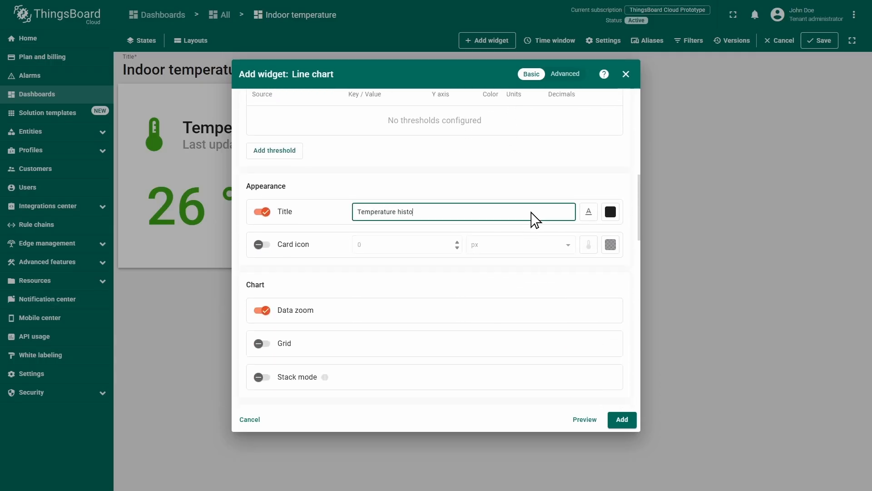
left_click(629, 419)
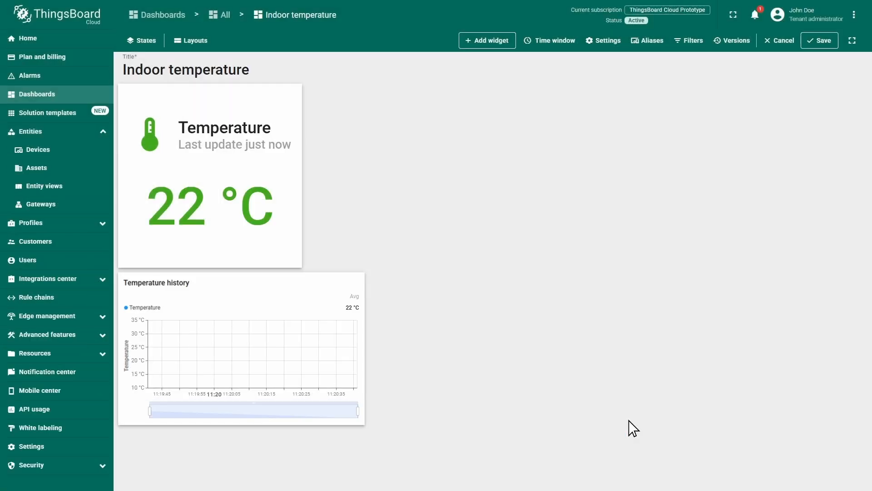
Step: Move the history chart to the right of the Temperature card
mouse_move(354, 287)
left_click_drag(354, 286, 863, 102)
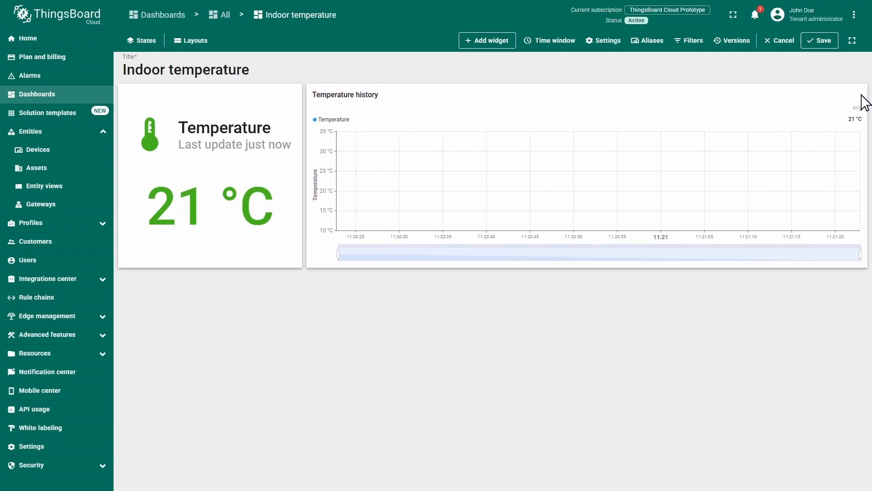
mouse_move(865, 102)
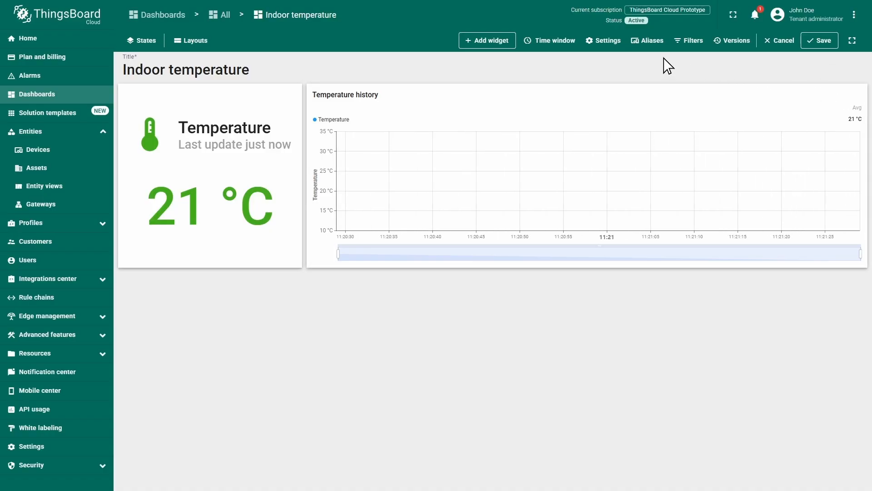
Step: Set the dashboard time window to the last 1 hour with aggregation None
left_click(561, 40)
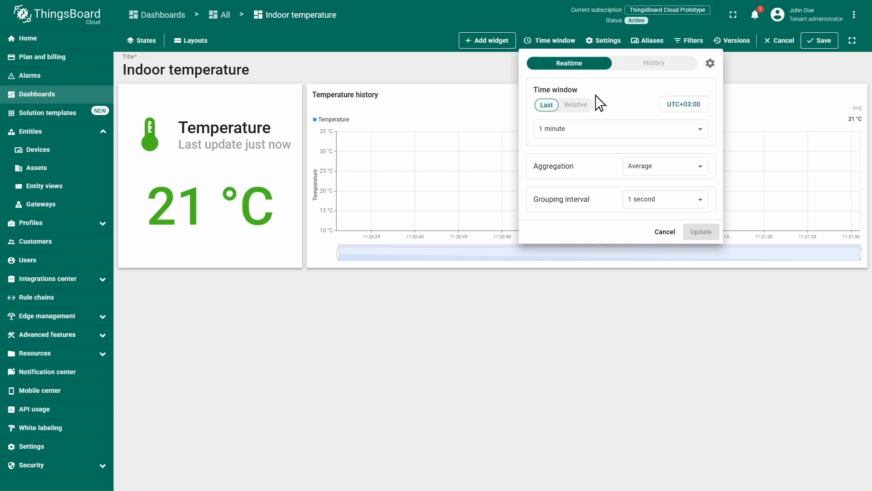
left_click(621, 137)
left_click_drag(706, 155, 711, 207)
left_click(632, 219)
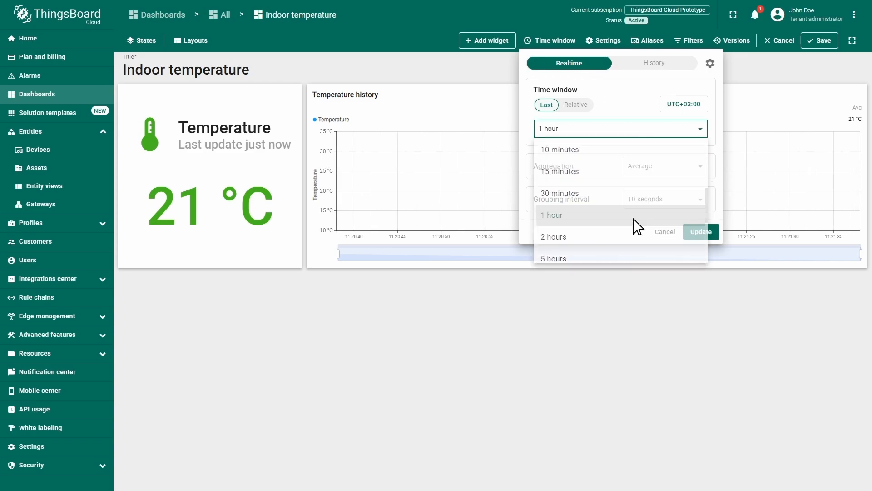
left_click(632, 171)
scroll(636, 227, "down", 1)
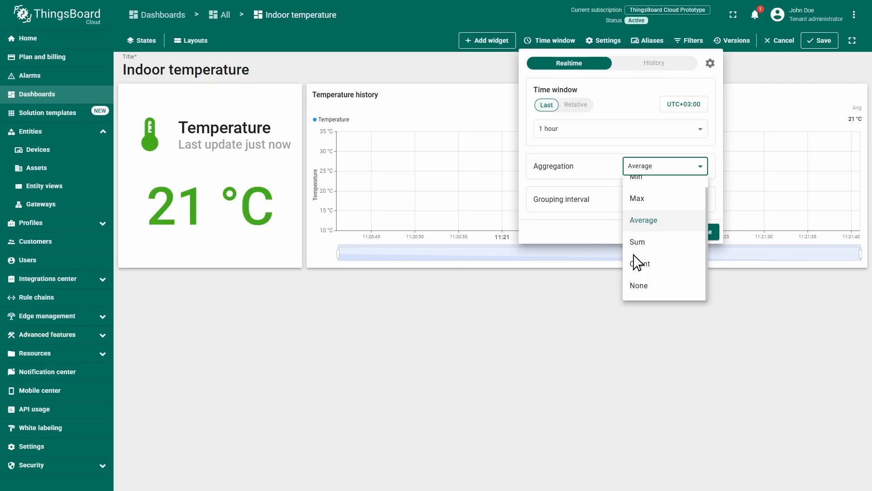
left_click(636, 291)
left_click(701, 231)
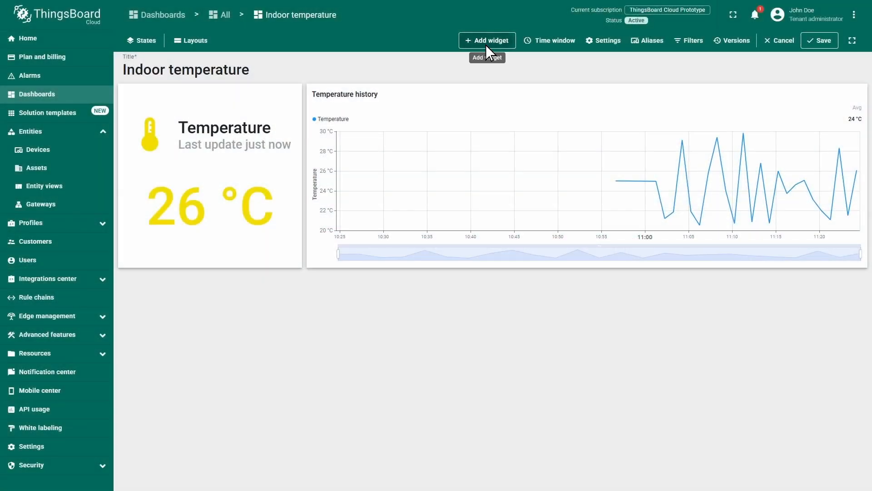
Step: Add an Alarms table for Thermometer's active alarms and widen it across the dashboard
left_click(486, 45)
left_click(680, 104)
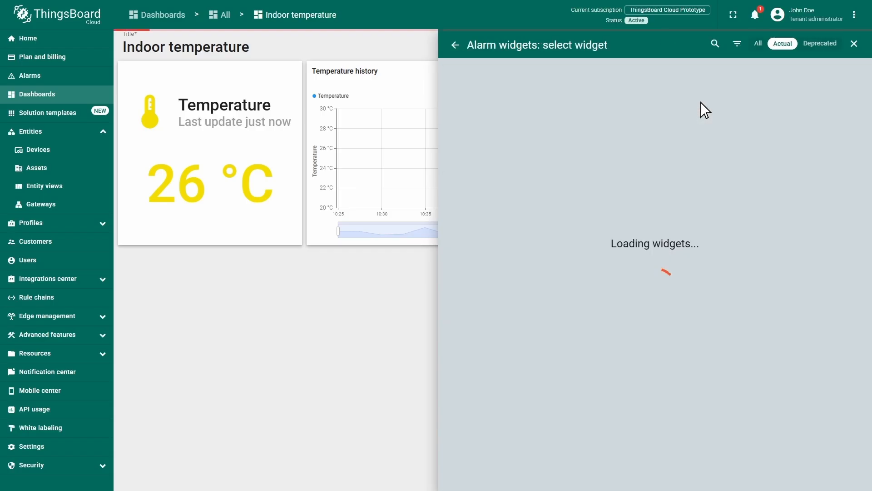
left_click(536, 110)
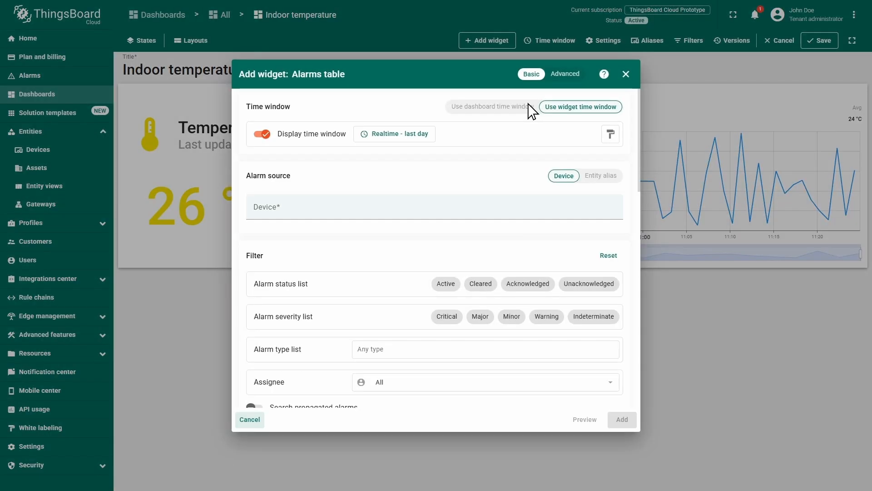
left_click(503, 111)
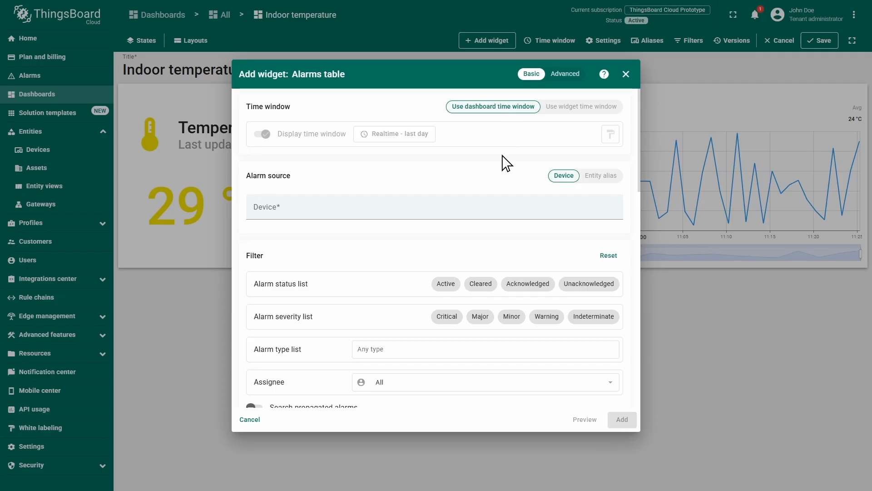
left_click(502, 200)
left_click(502, 238)
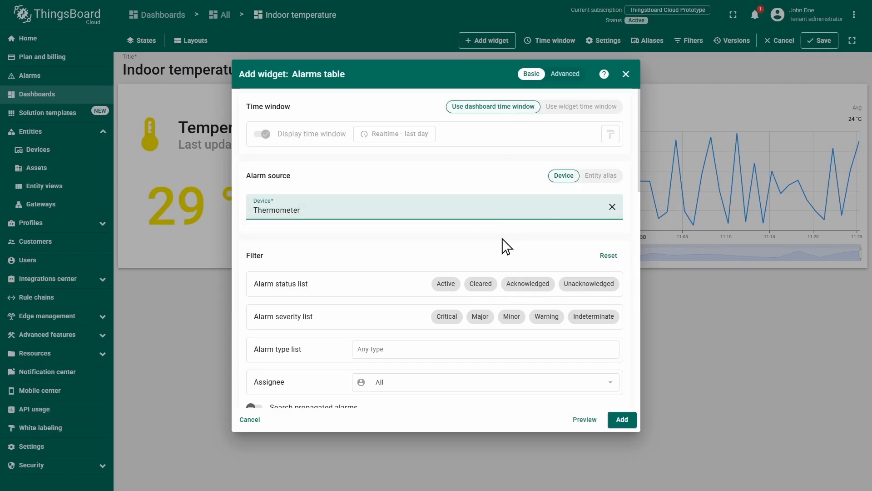
left_click(502, 238)
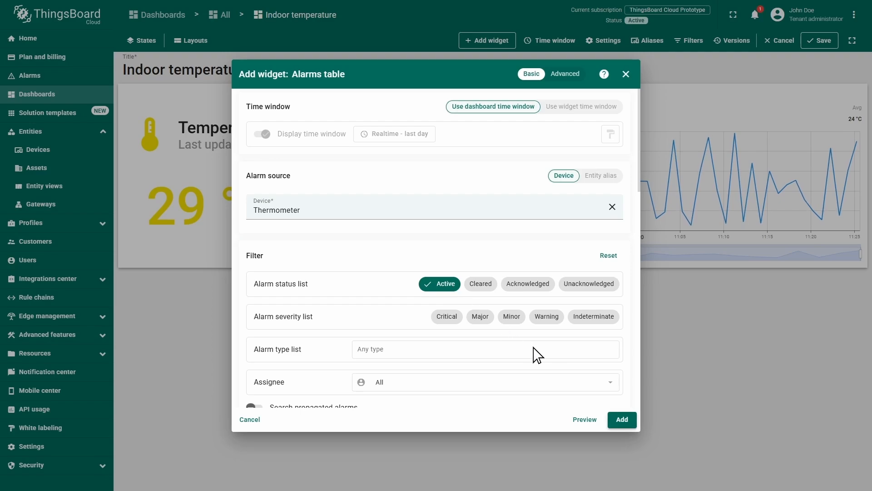
left_click(621, 419)
left_click_drag(429, 457, 867, 454)
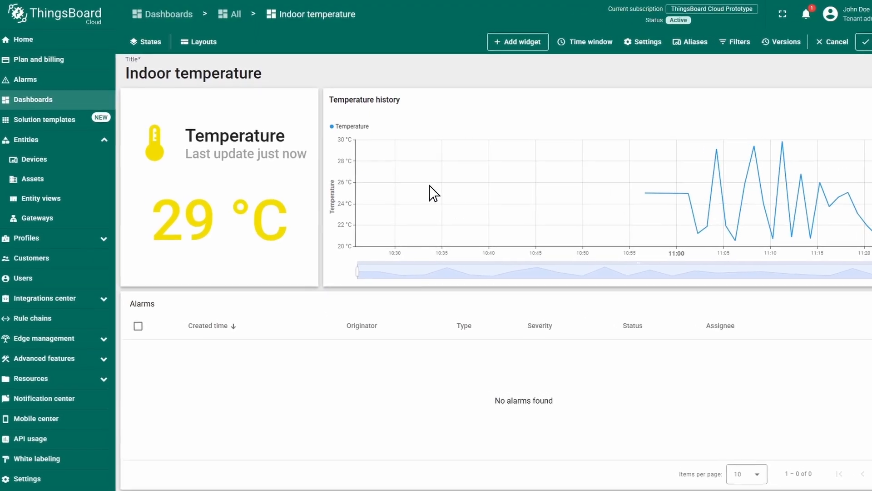
Step: Turn on Auto fill layout height for the Default breakpoint and save the dashboard
left_click(200, 41)
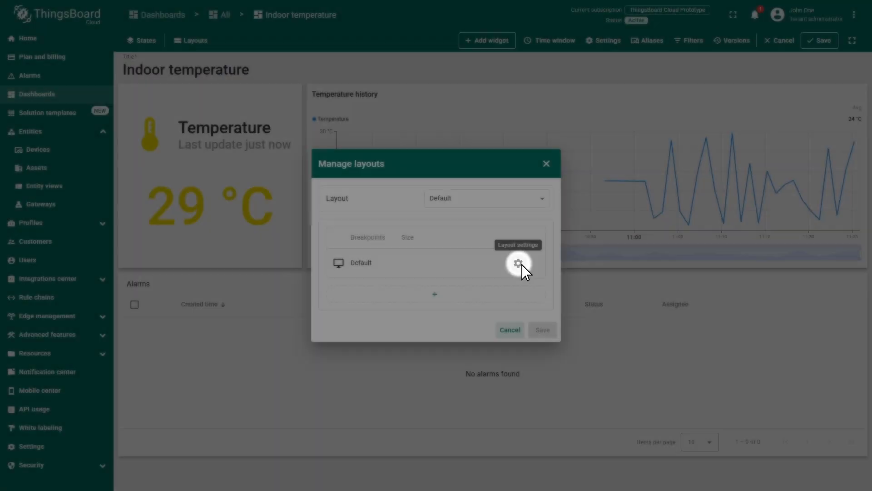
left_click(518, 263)
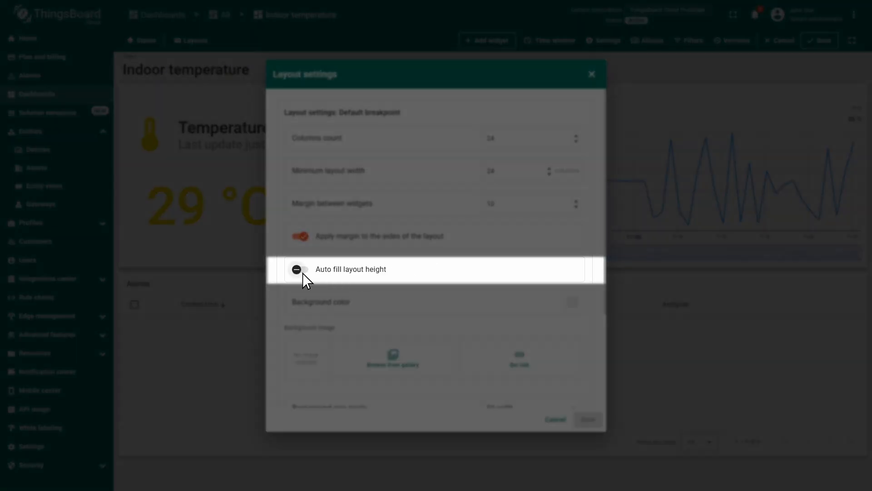
left_click(300, 269)
left_click(588, 419)
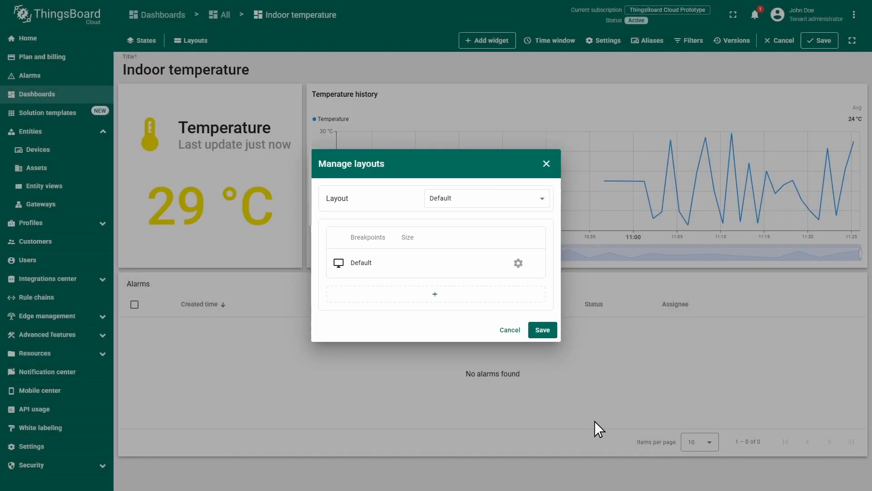
left_click(543, 329)
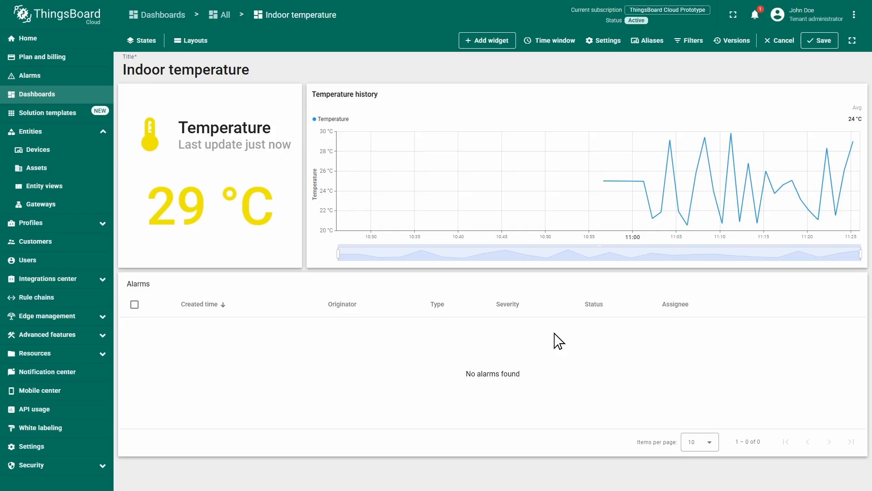
left_click(823, 40)
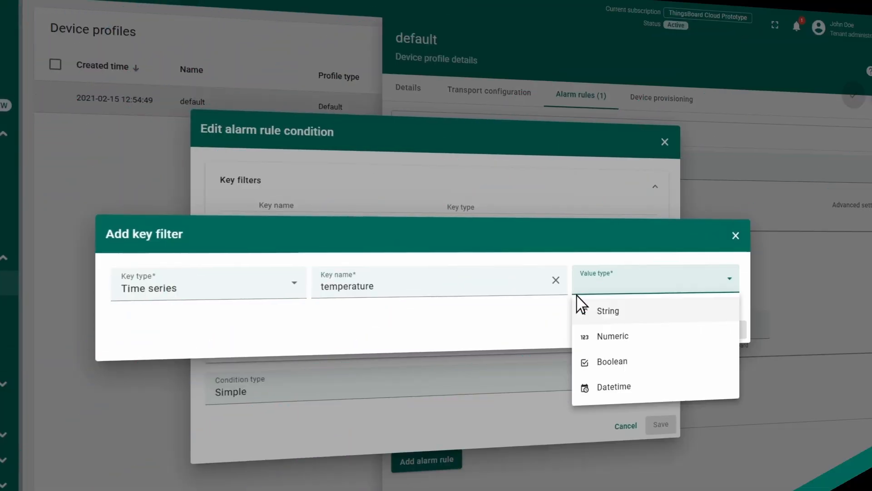
Step: Add a numeric key filter 'temperature greater than 30' to the alarm condition, then show Device profiles
left_click(573, 341)
left_click(156, 330)
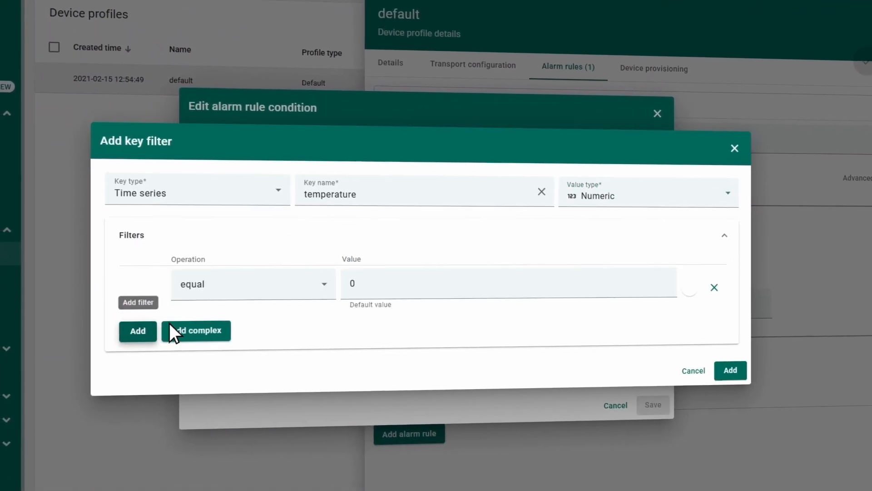
left_click(323, 285)
left_click(321, 359)
left_click(346, 266)
key("BackSpace")
type("30")
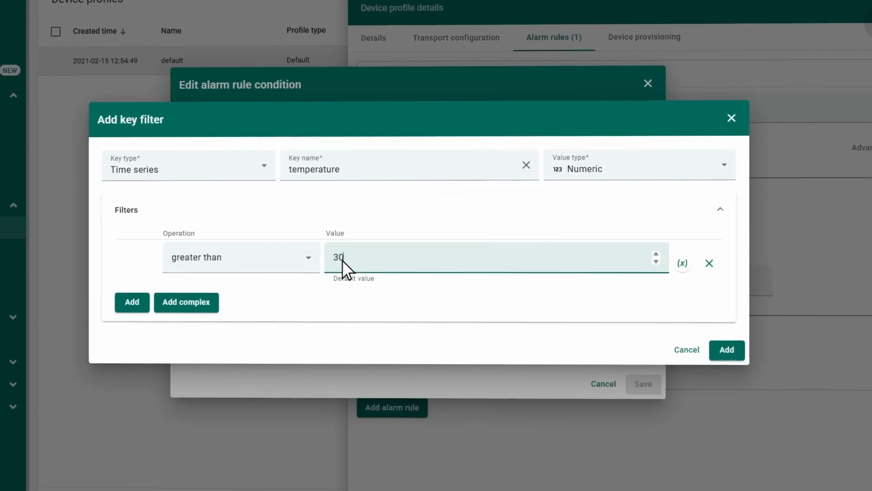
left_click(727, 354)
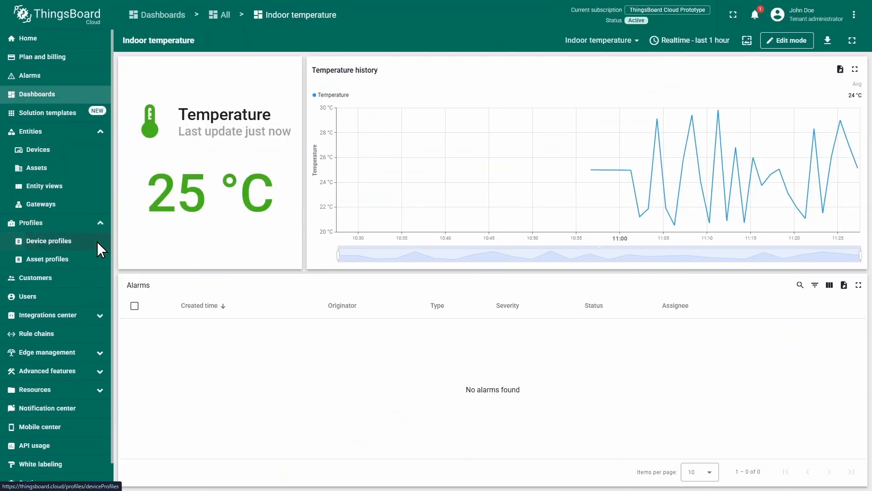
left_click(97, 242)
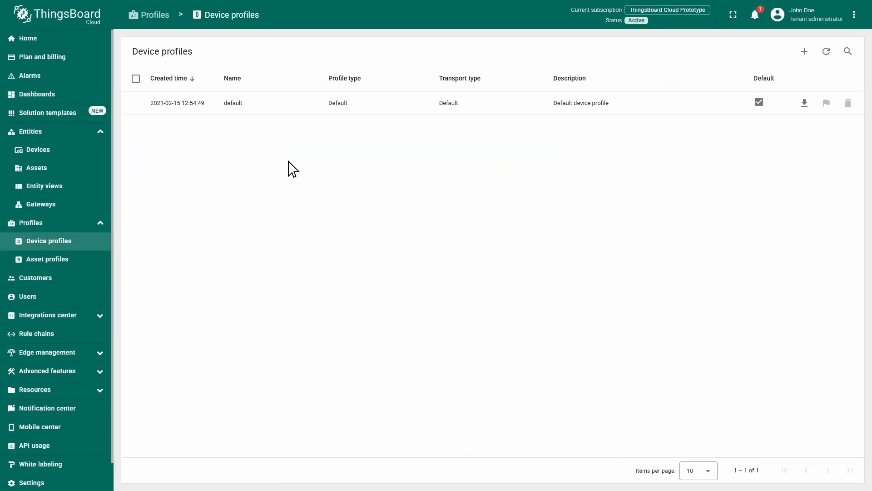
Step: In the default device profile's alarm rules, add a rule with alarm type 'High temperature'
left_click(409, 109)
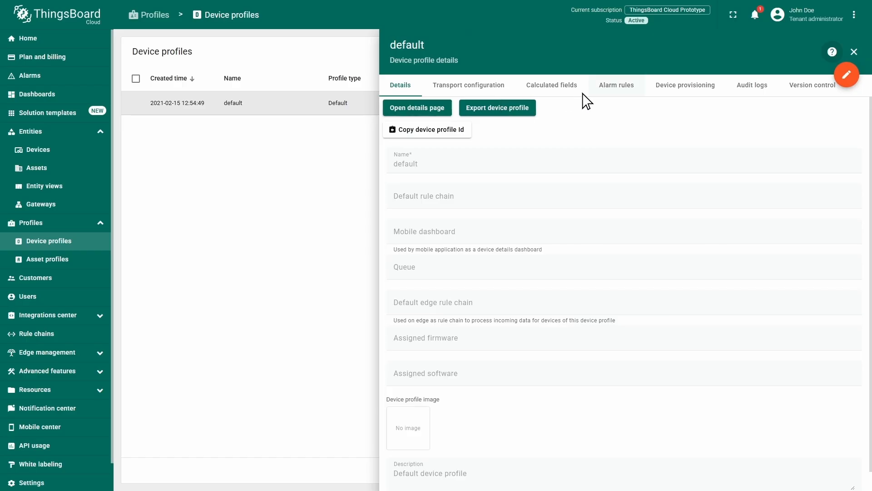
left_click(637, 94)
left_click(849, 78)
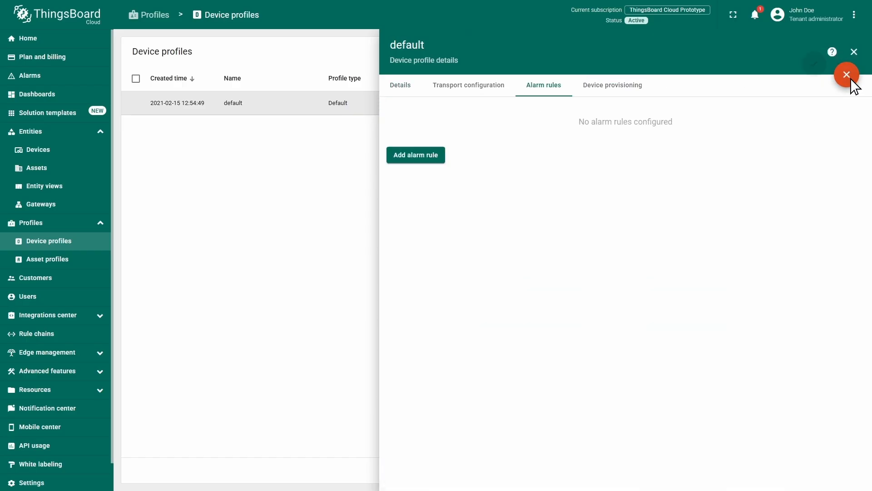
left_click(420, 156)
left_click(473, 148)
type("High temperature")
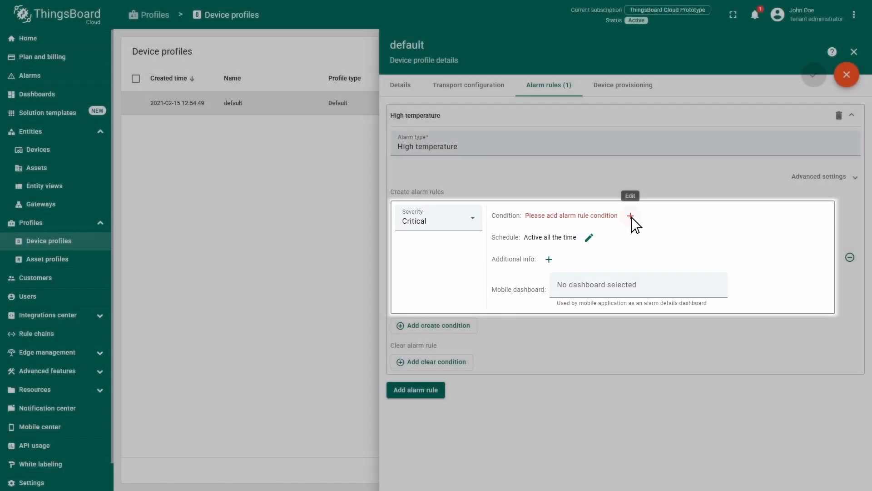
Step: Add a numeric Time series temperature key filter to the alarm's trigger condition
left_click(632, 217)
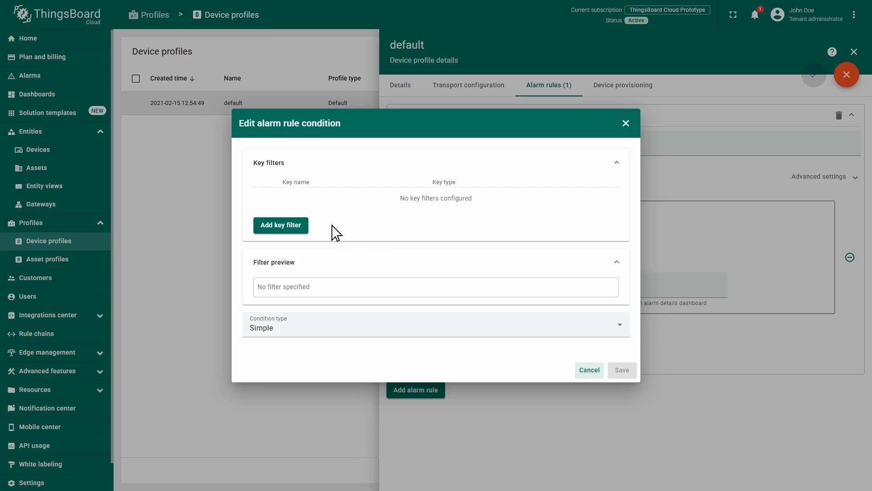
left_click(286, 226)
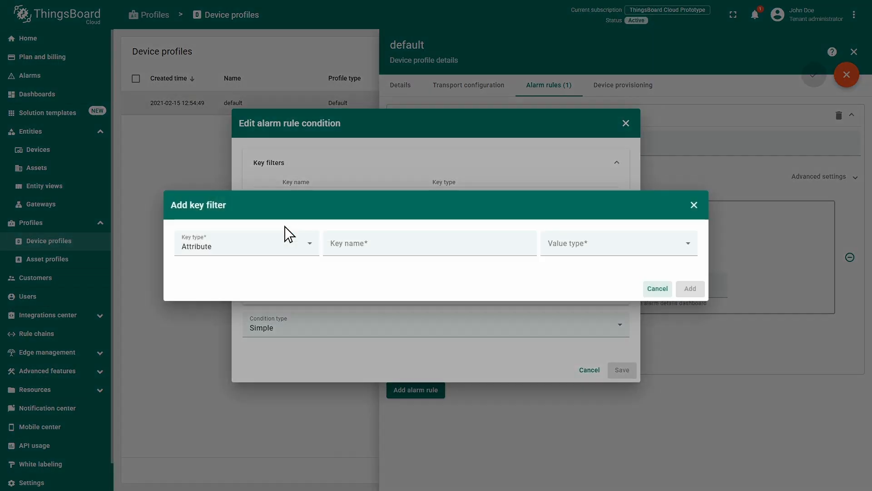
left_click(310, 253)
left_click(311, 293)
left_click(331, 252)
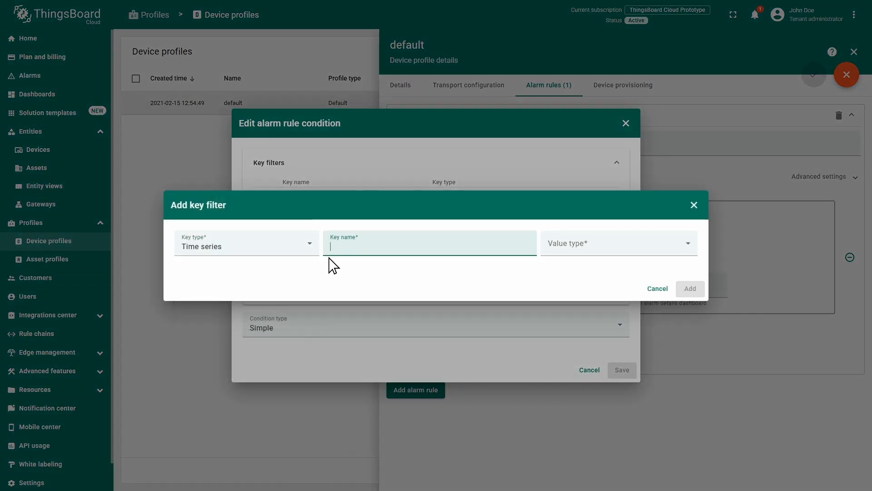
left_click(450, 270)
left_click(552, 248)
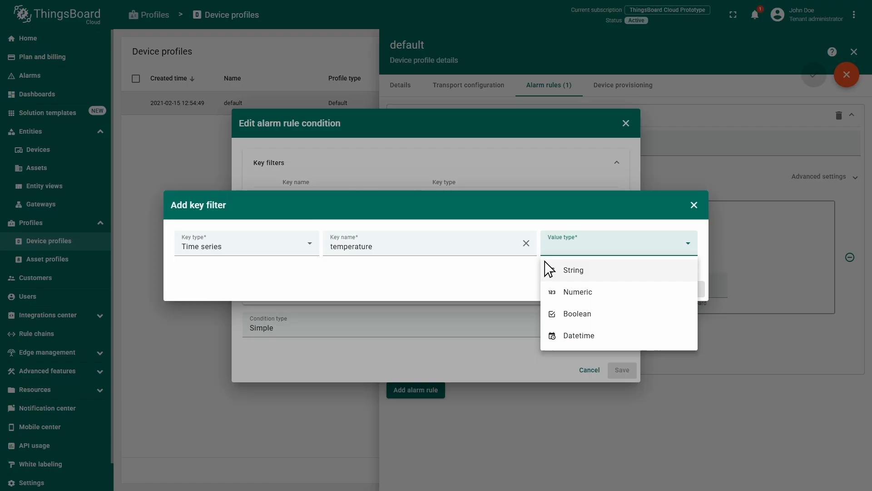
left_click(548, 292)
Step: Make the filter temperature greater than 30 and save the trigger condition
left_click(200, 298)
left_click(349, 276)
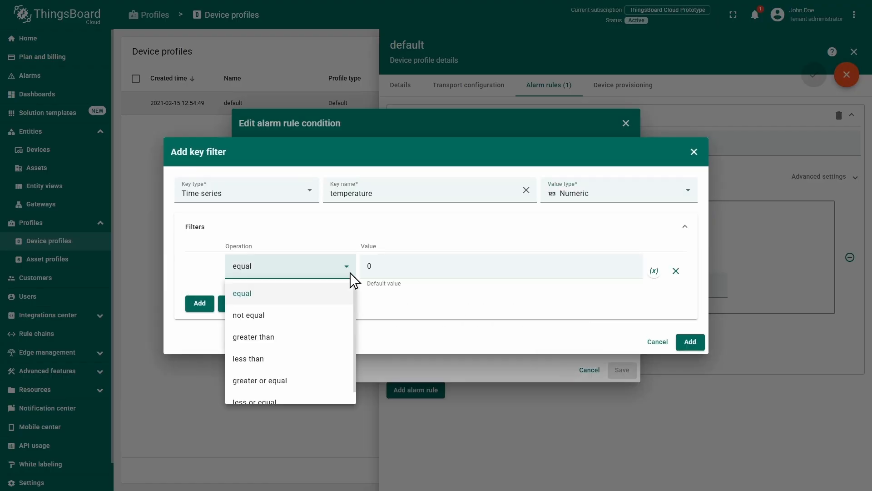
left_click(349, 342)
left_click(375, 273)
left_click(429, 290)
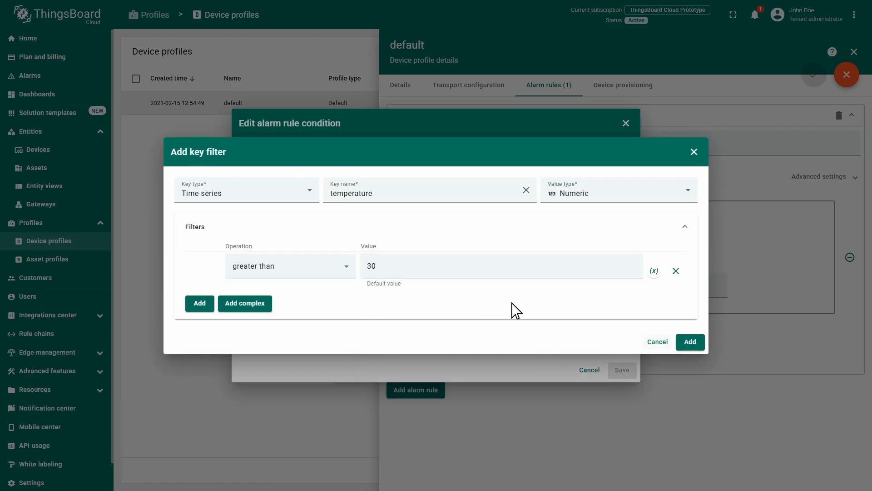
left_click(681, 343)
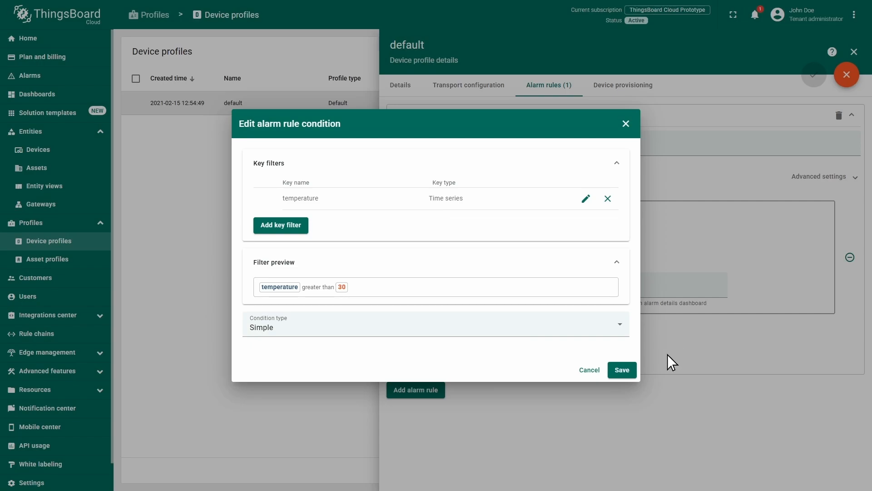
left_click(629, 369)
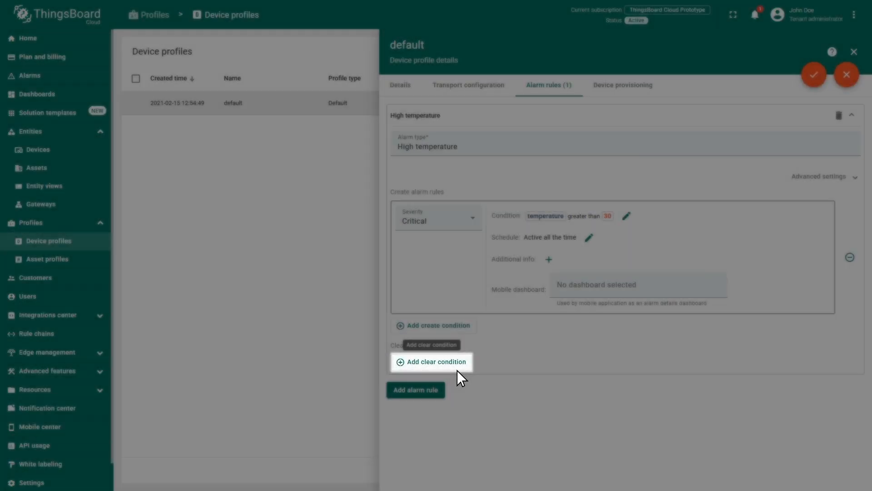
Step: Add a clear condition with a numeric Time series temperature key filter
left_click(457, 367)
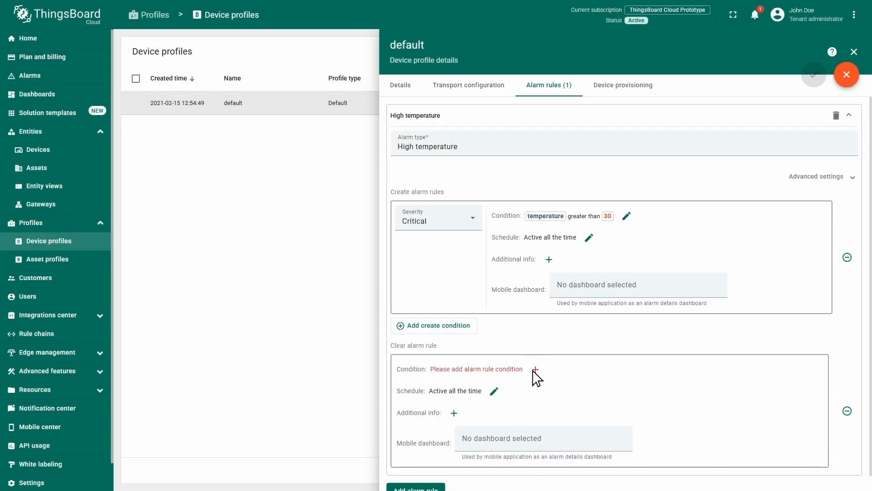
left_click(536, 369)
left_click(280, 225)
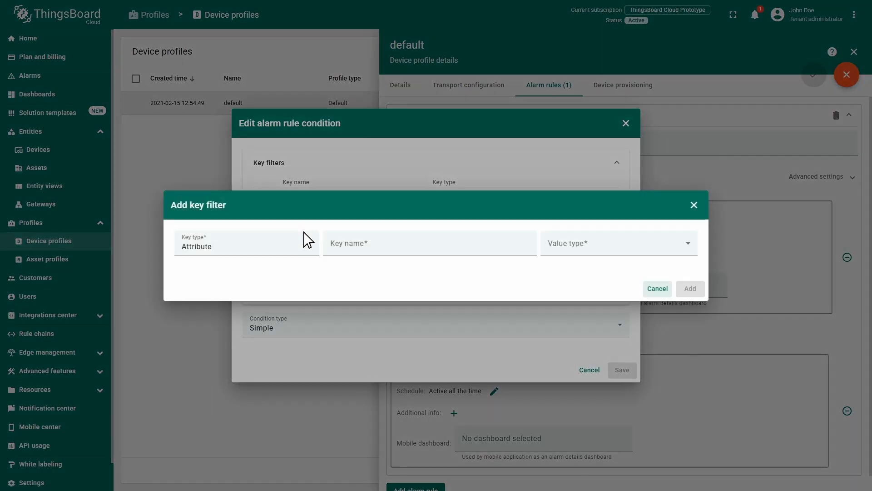
left_click(305, 245)
left_click(304, 293)
left_click(360, 254)
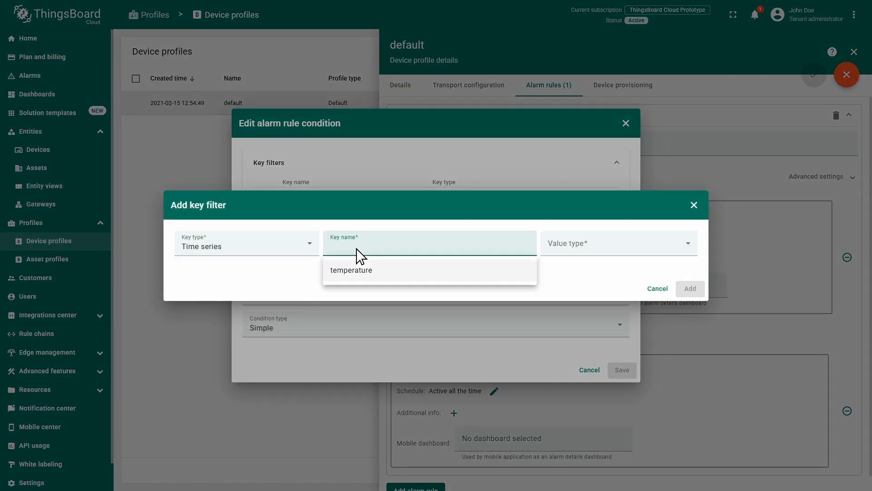
left_click(359, 269)
left_click(563, 292)
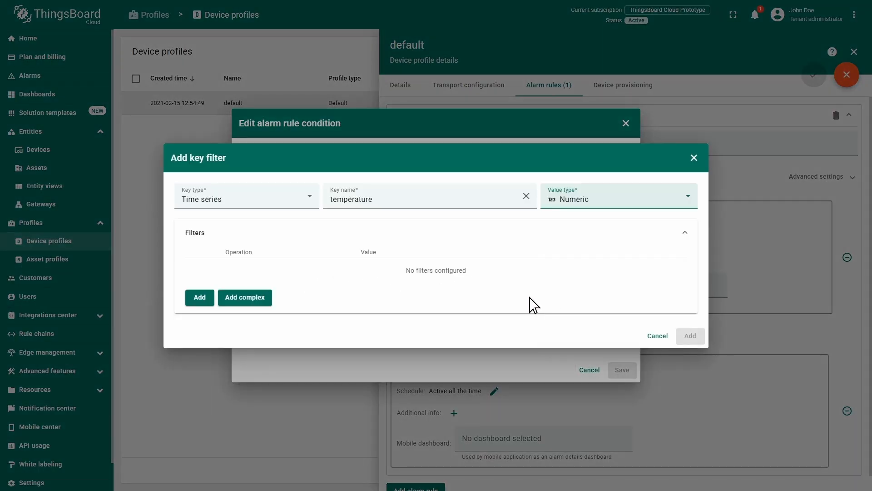
Step: Set the clear filter to temperature less than 25 and save the device profile
left_click(207, 298)
left_click(289, 272)
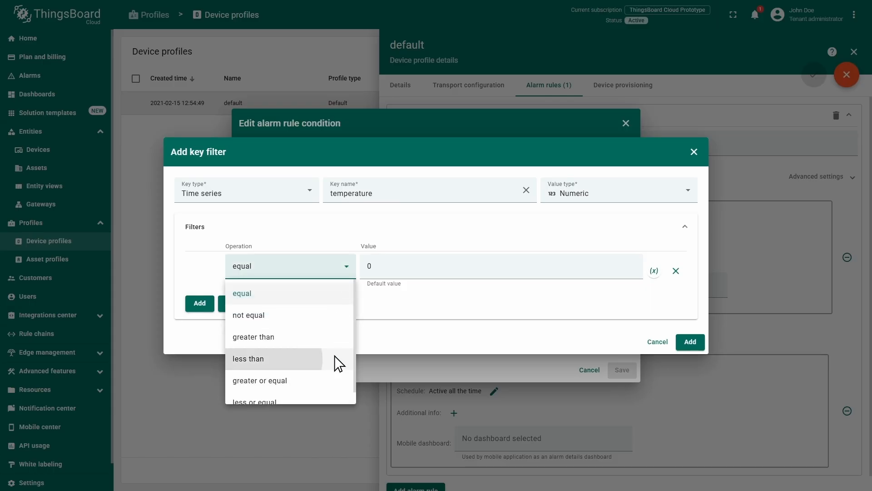
left_click(333, 359)
left_click(393, 265)
type("25")
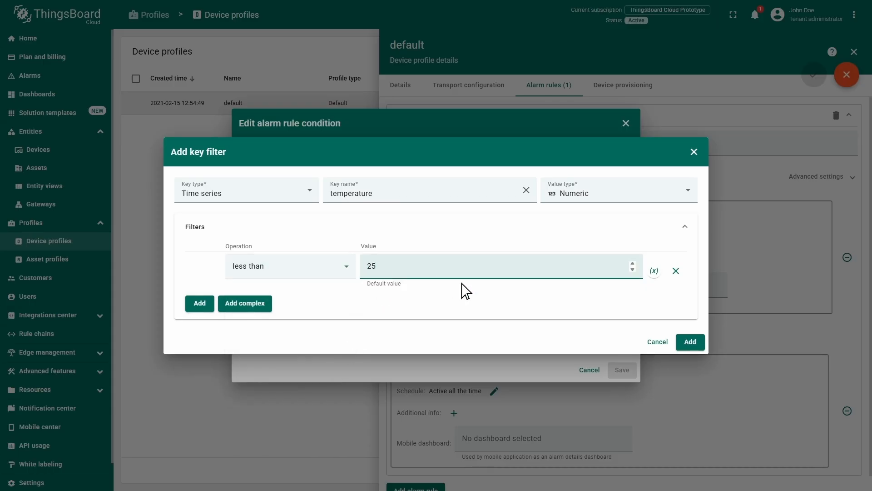
left_click(683, 343)
left_click(633, 371)
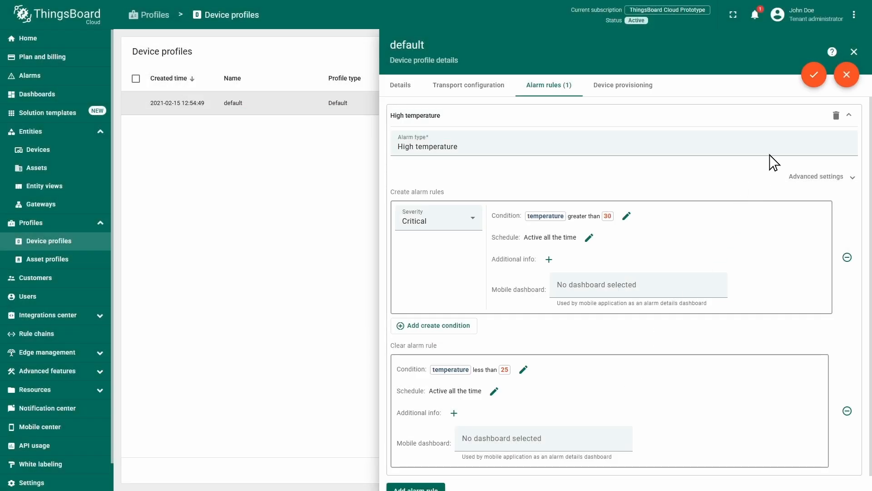
left_click(814, 80)
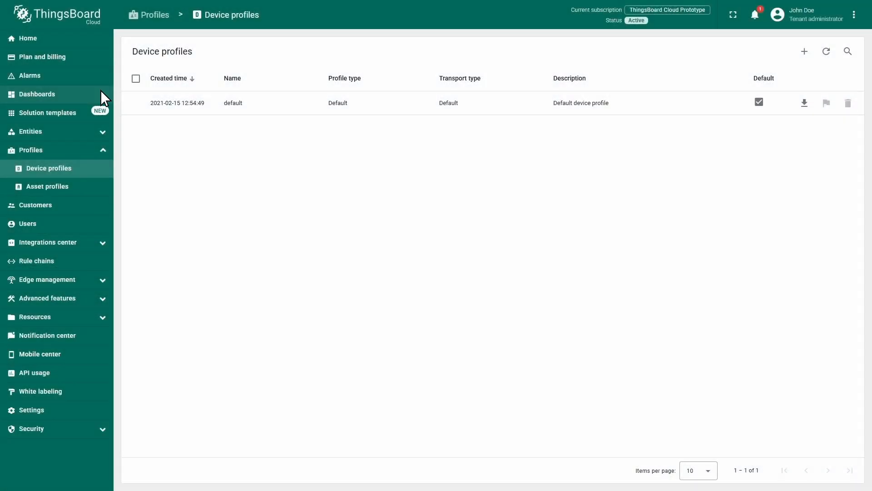
Step: Open the Indoor temperature dashboard in edit mode and the Temperature history chart's settings
left_click(100, 92)
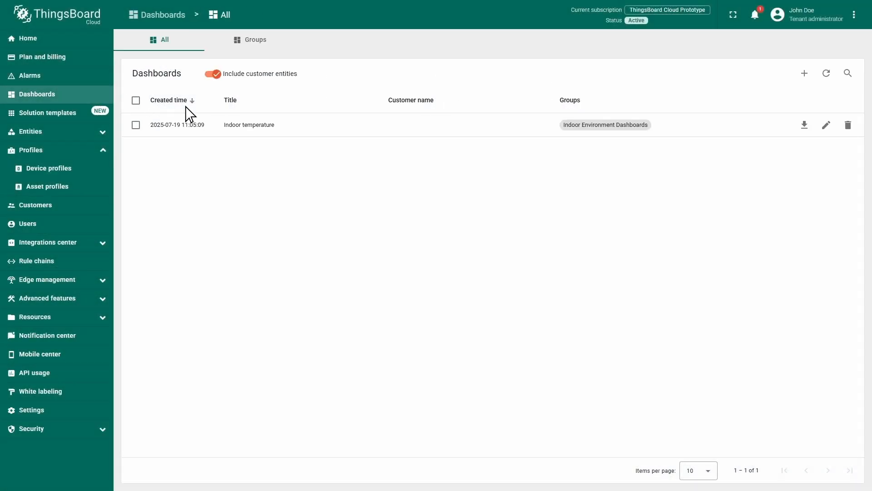
left_click(300, 133)
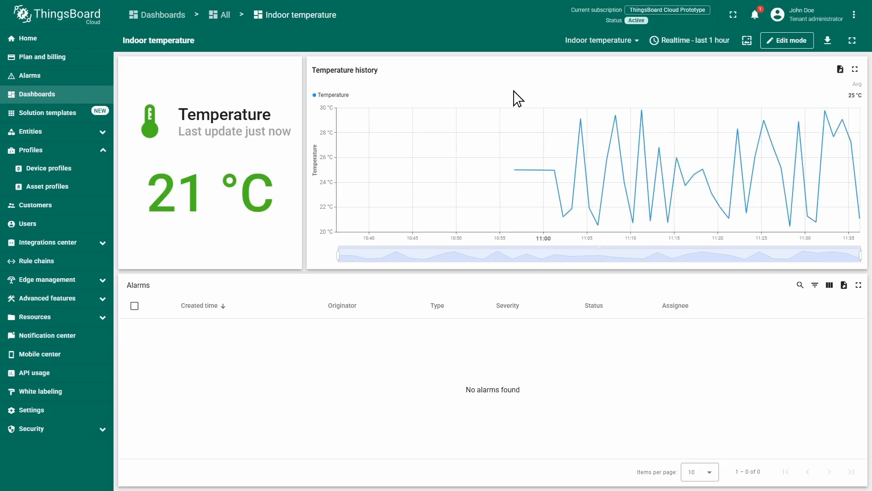
left_click(783, 41)
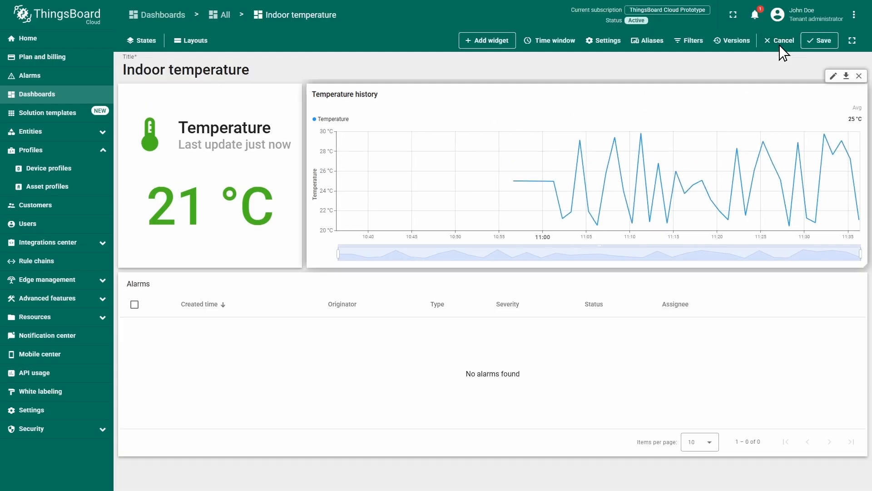
left_click(834, 76)
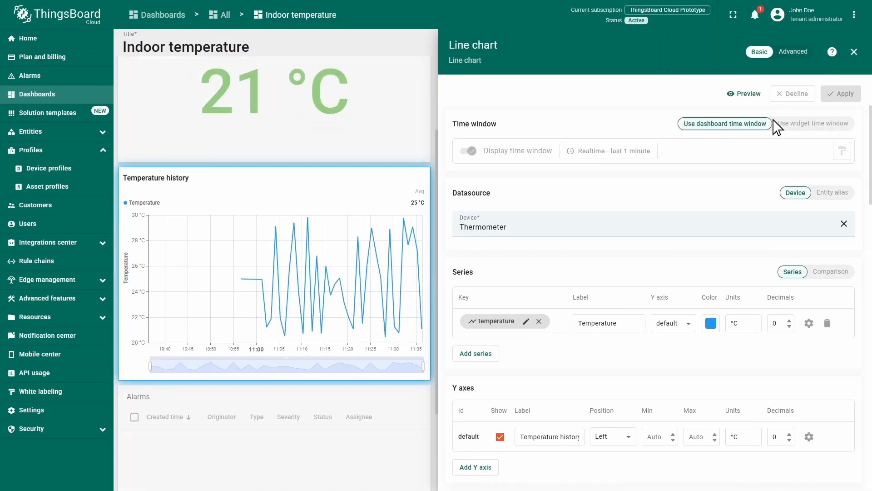
scroll(596, 246, "down", 4)
scroll(596, 245, "down", 3)
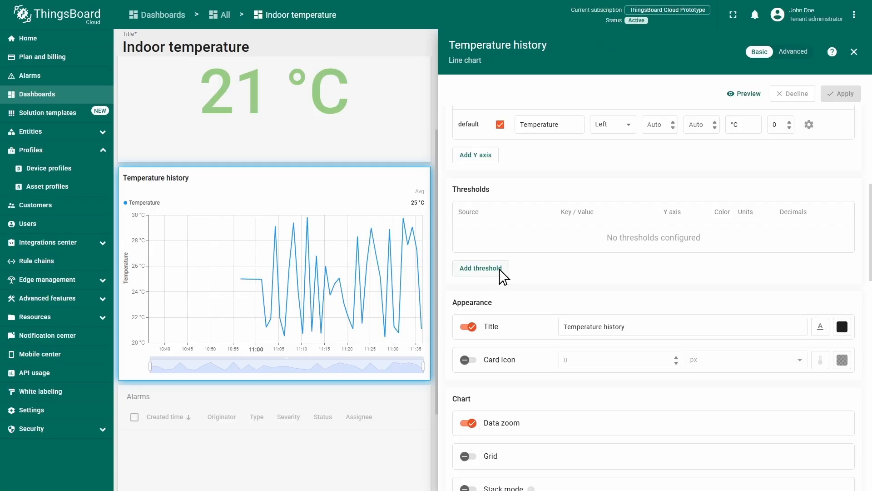
Step: Add a red constant 30 threshold in °C to the chart, apply it, and save the dashboard
left_click(493, 269)
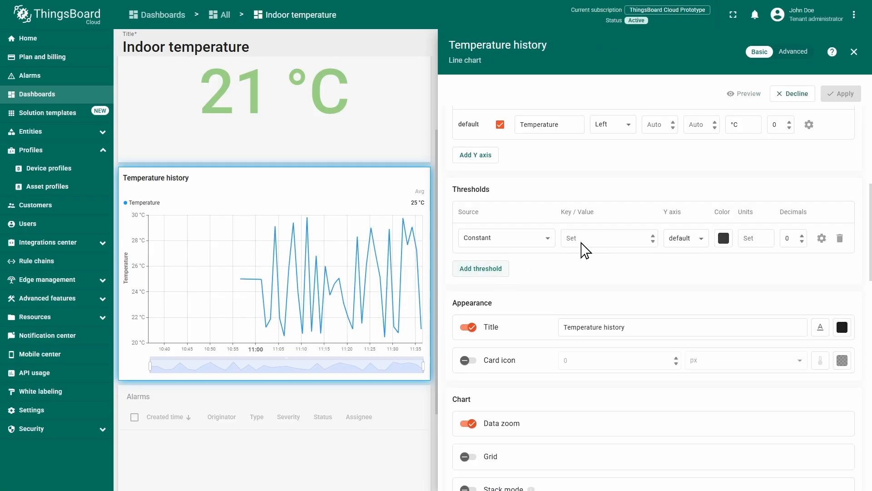
left_click(725, 238)
left_click(687, 367)
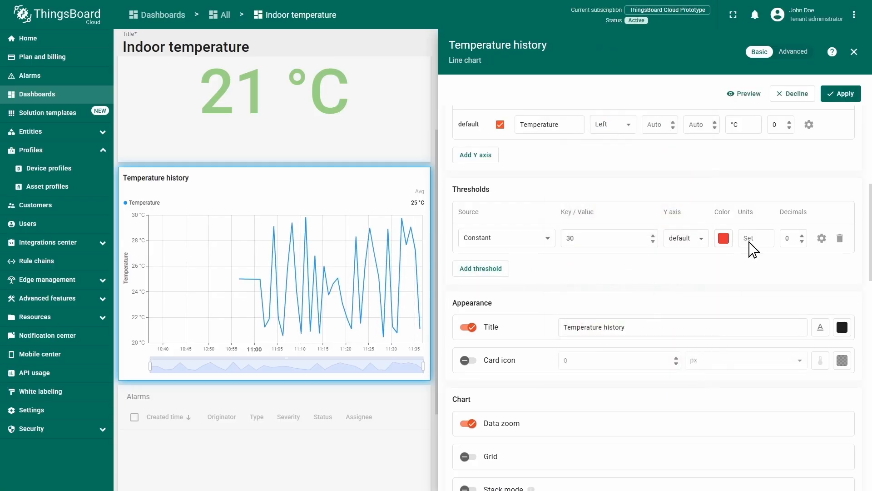
left_click(748, 239)
left_click(697, 174)
left_click(698, 217)
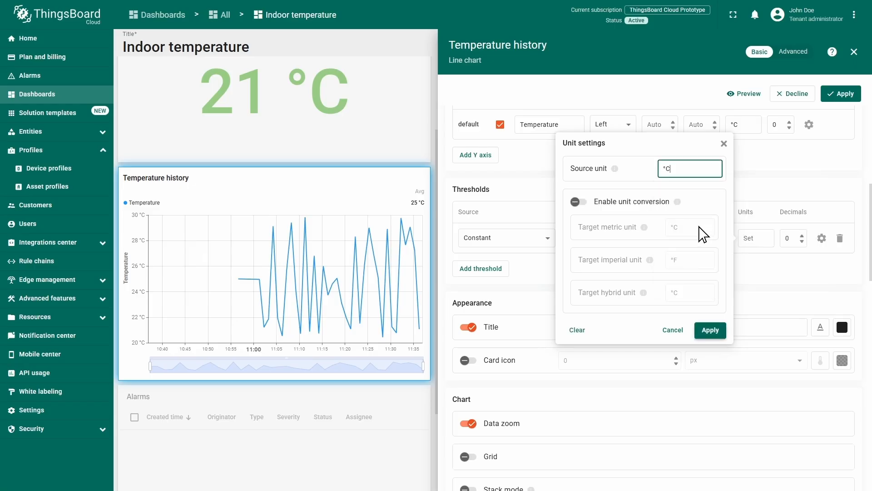
left_click(710, 330)
left_click(841, 94)
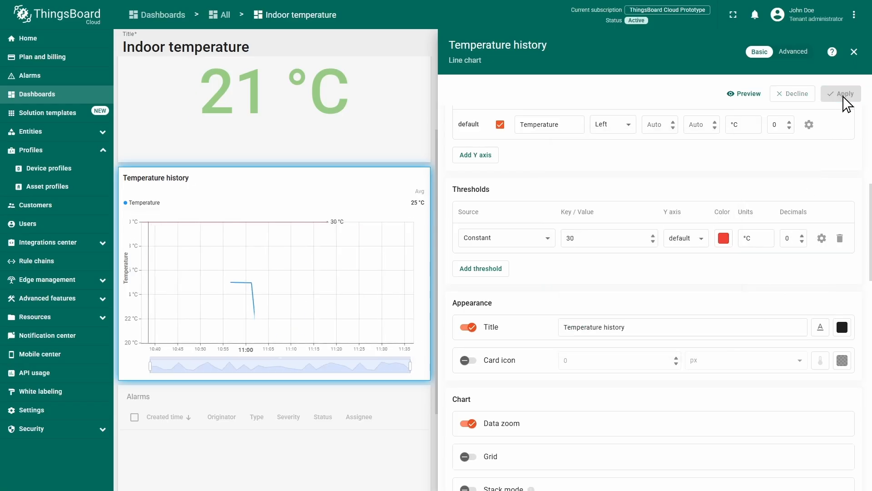
left_click(854, 52)
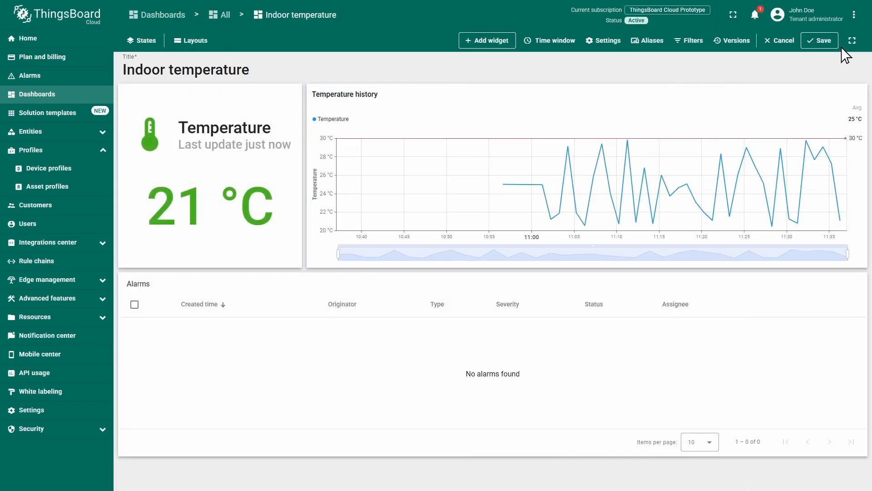
left_click(824, 45)
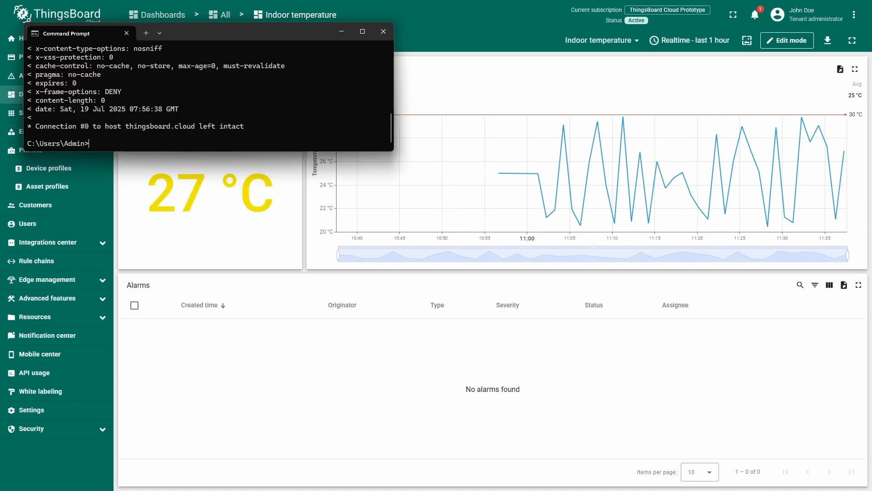
Step: Resend the previous curl telemetry command with the temperature changed to 32
key("Up")
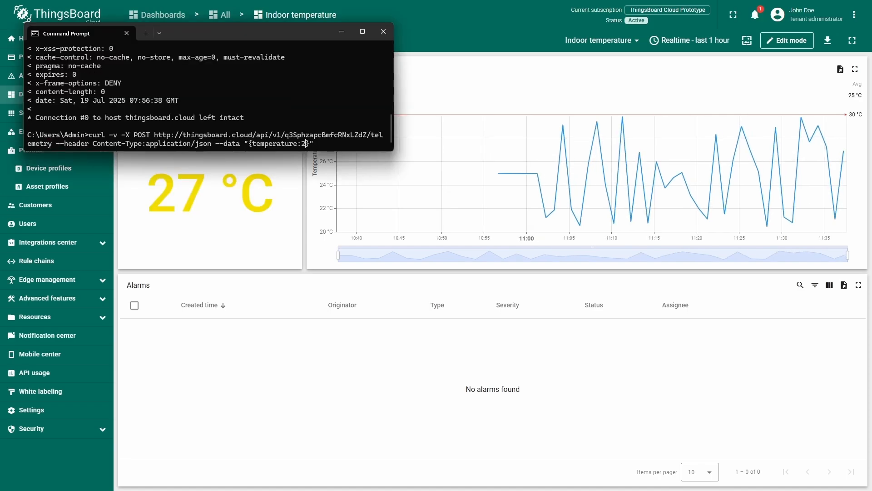
key("BackSpace")
type("3")
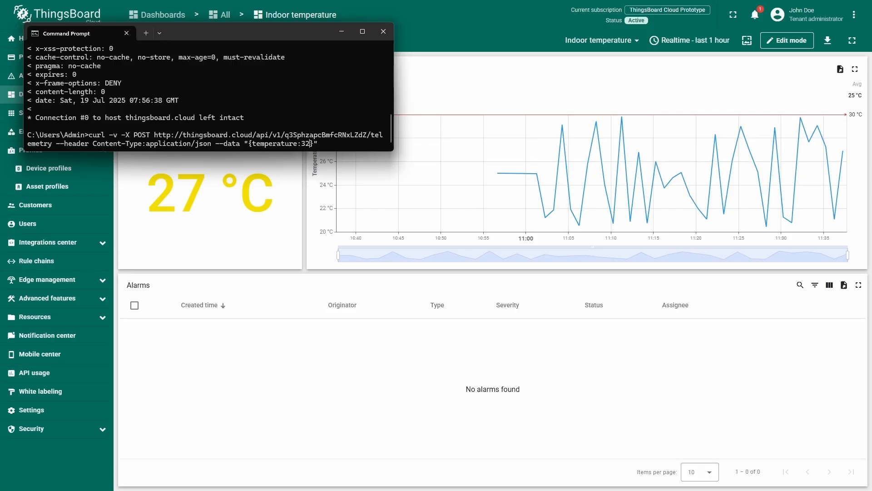
key("Return")
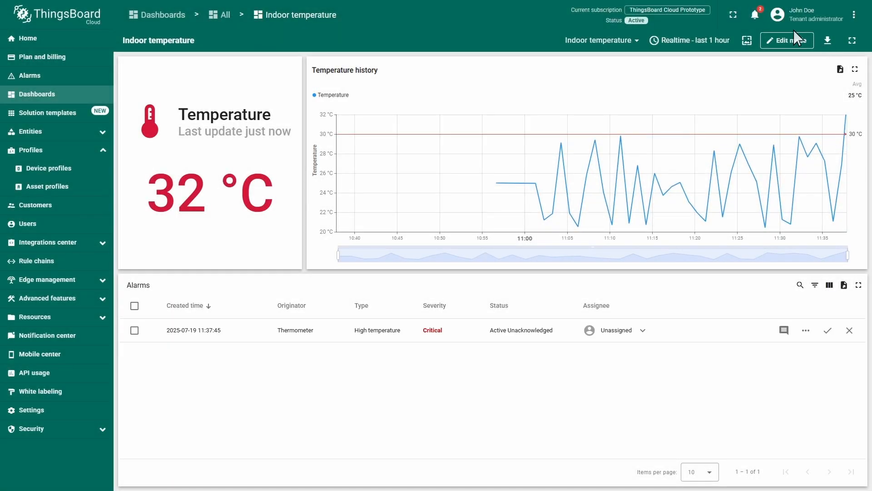
Step: Check the notification bell, then open the Notification center Inbox showing the High temperature alarm
left_click(754, 15)
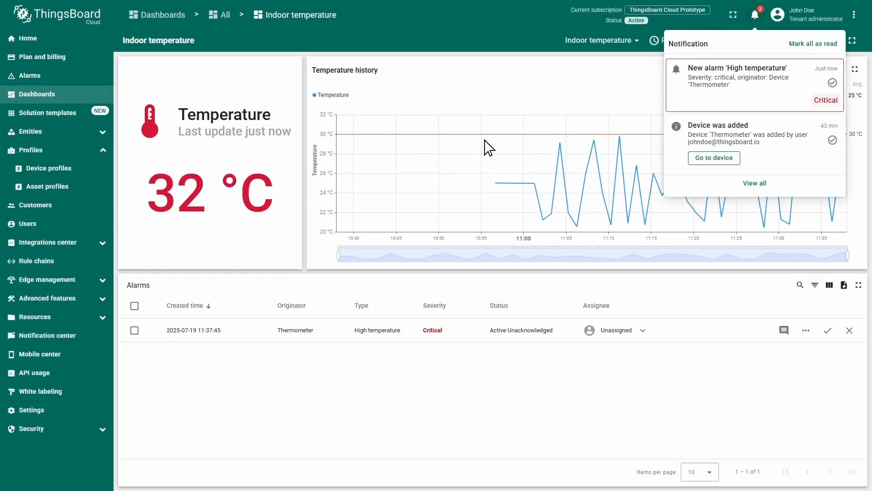
left_click(101, 336)
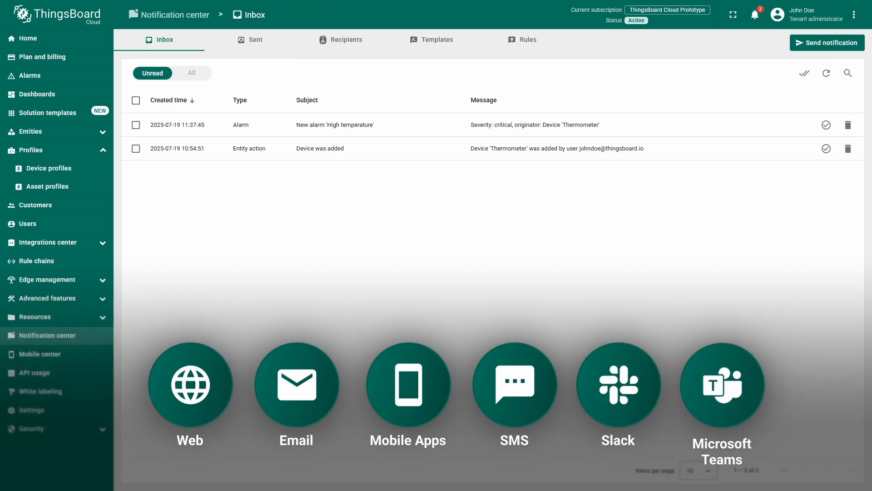
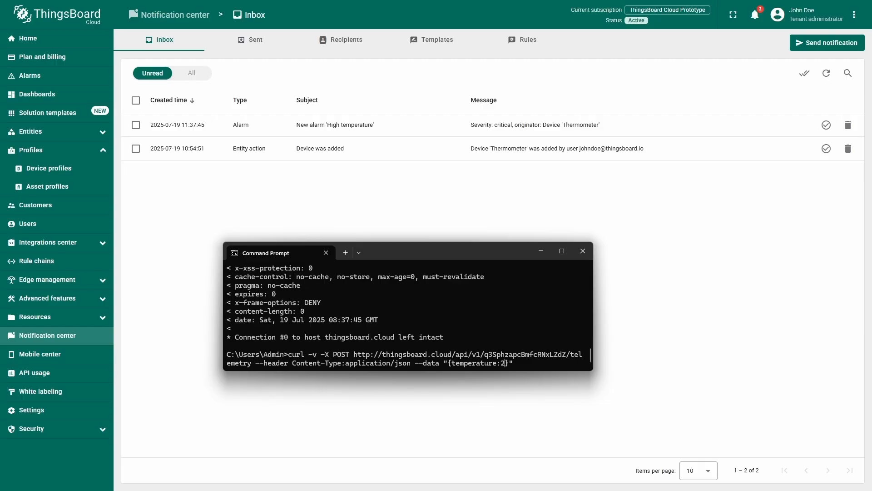
Step: Send a 22 °C reading with the curl command and refresh the Notification center Inbox
key("Return")
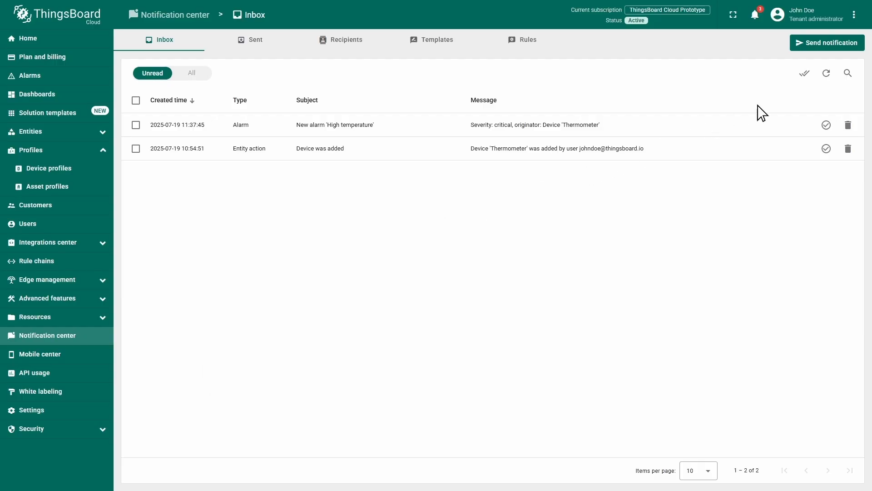
left_click(833, 79)
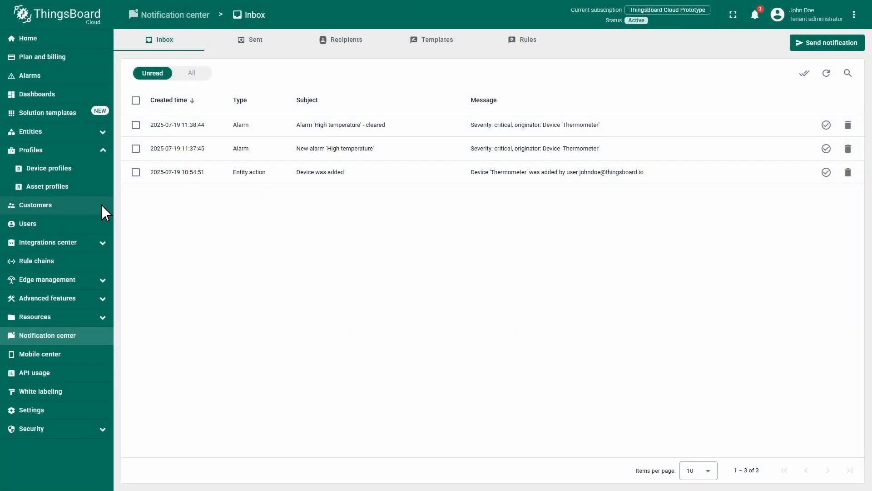
Step: On the Customers page, add a customer titled 'Customer A'
left_click(102, 205)
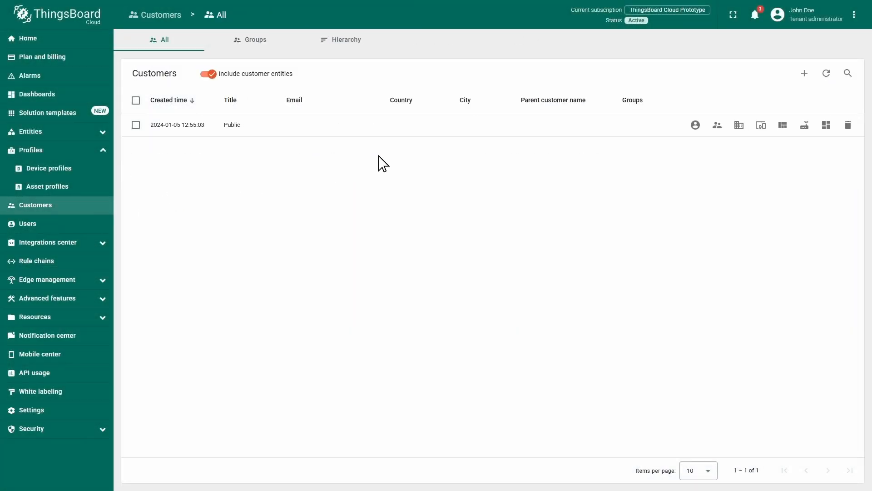
left_click(804, 74)
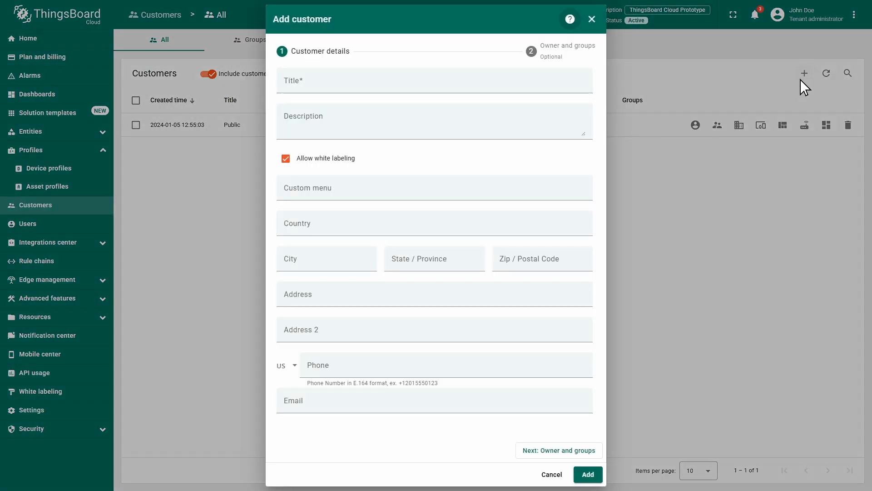
left_click(590, 87)
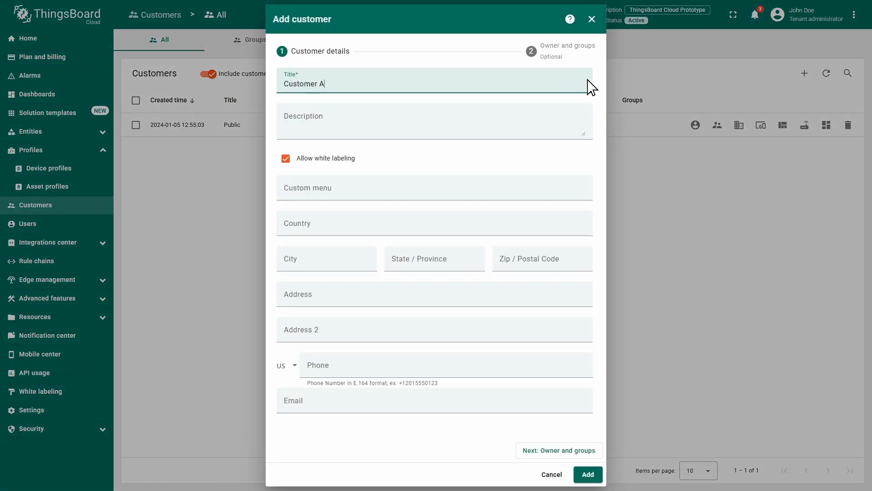
left_click(588, 474)
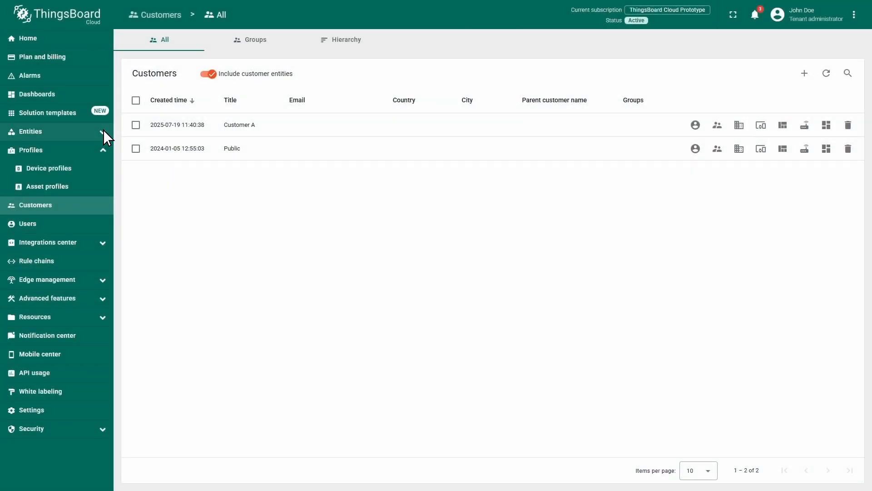
Step: Change the Thermometer device's owner to Customer A
left_click(102, 131)
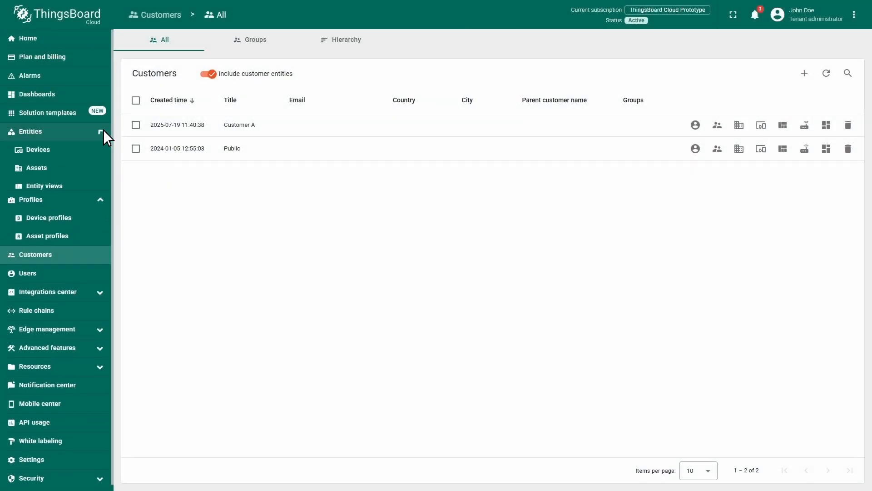
left_click(103, 156)
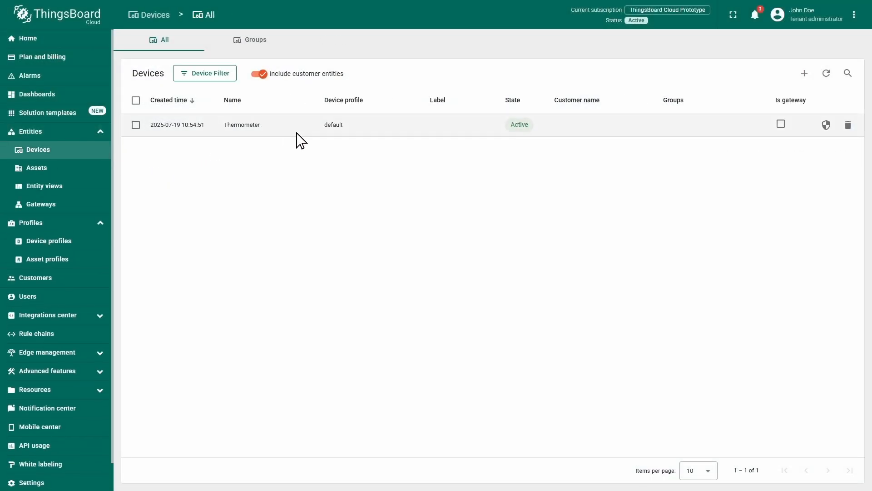
left_click(297, 134)
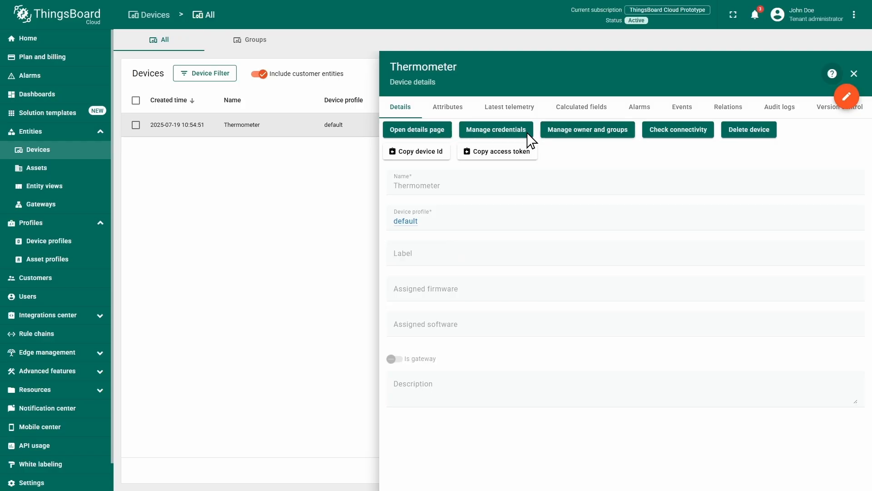
left_click(568, 134)
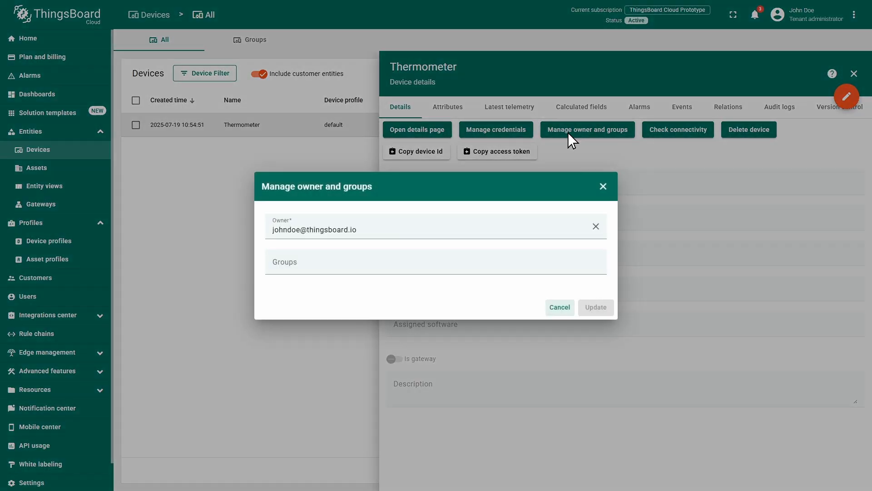
left_click(595, 226)
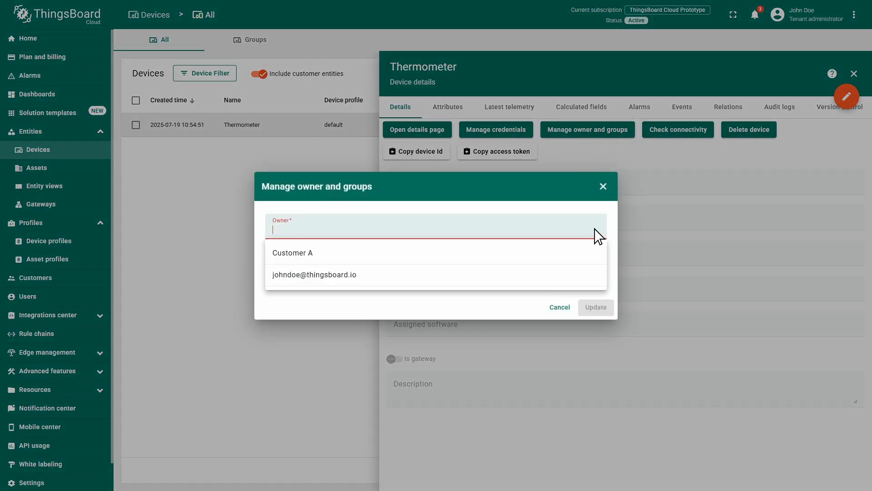
left_click(595, 255)
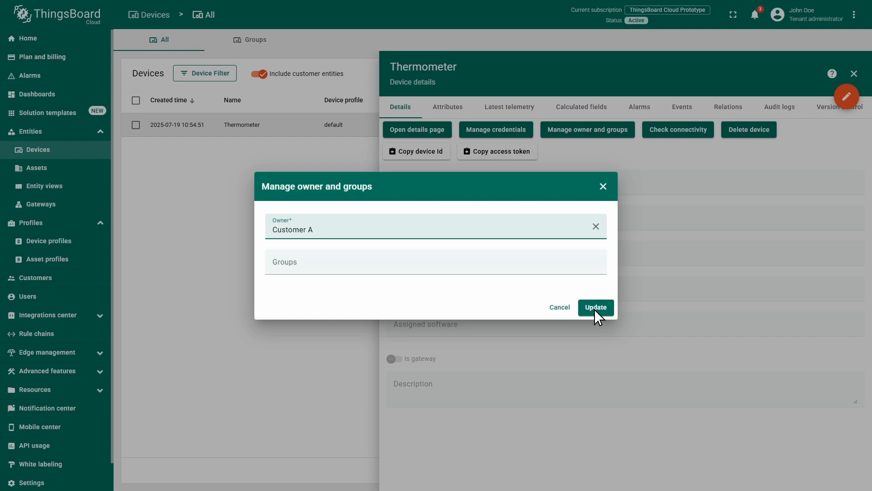
left_click(595, 307)
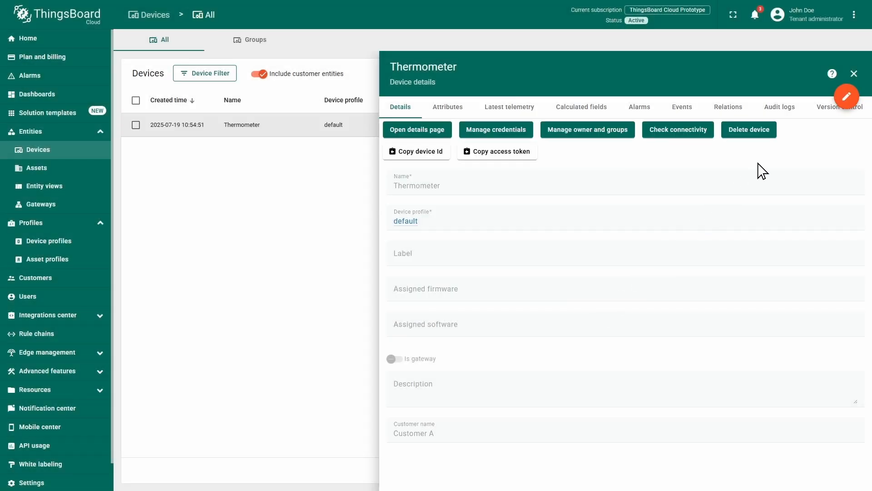
Step: Verify Thermometer appears among Customer A's devices, then go to the Dashboards list
left_click(854, 74)
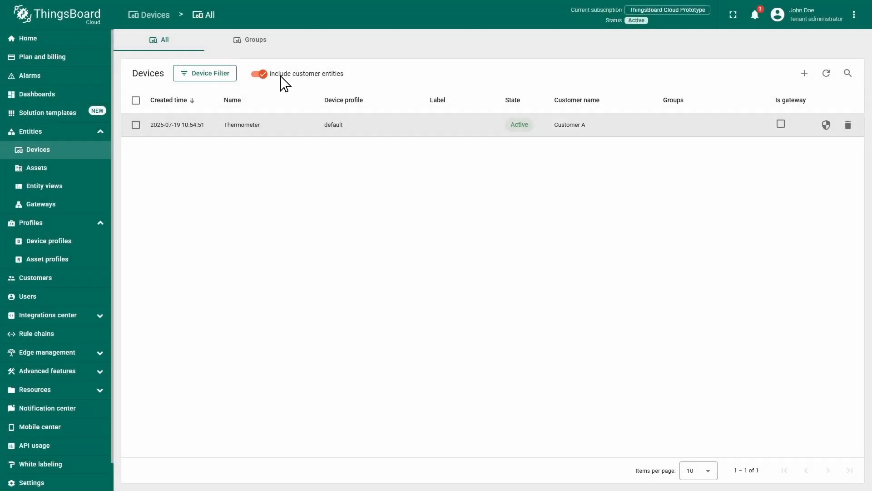
left_click(259, 74)
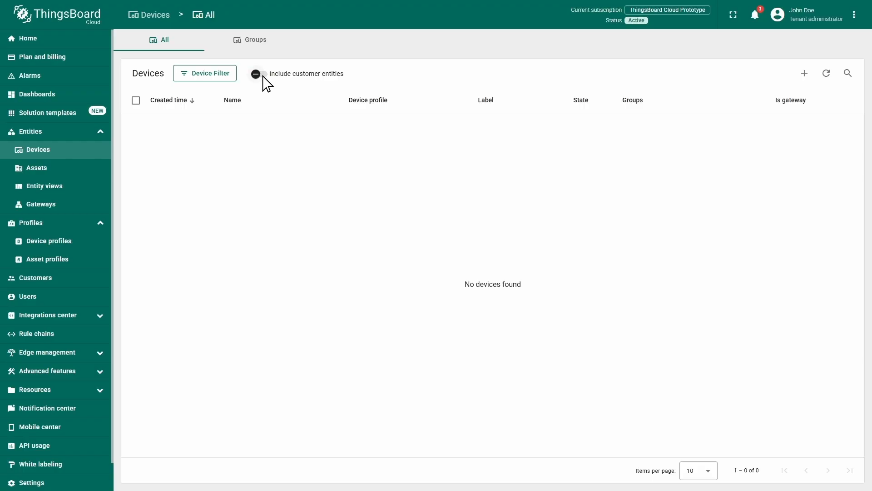
left_click(260, 74)
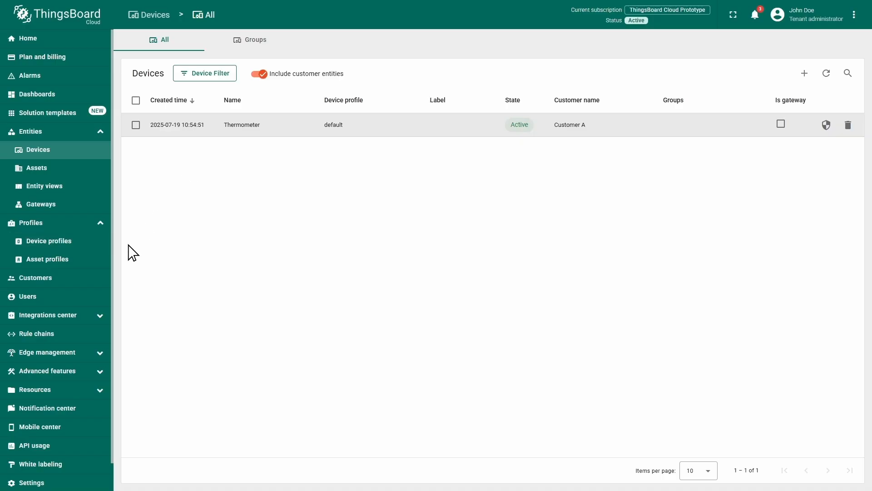
left_click(100, 281)
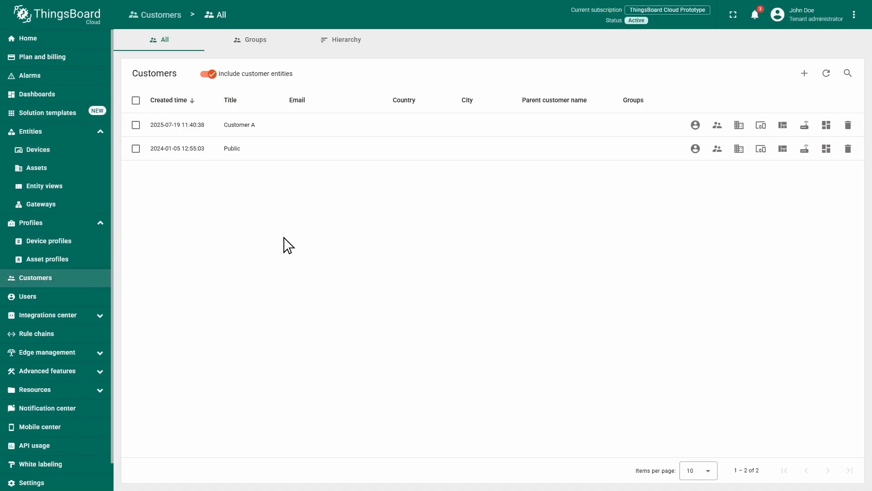
left_click(761, 125)
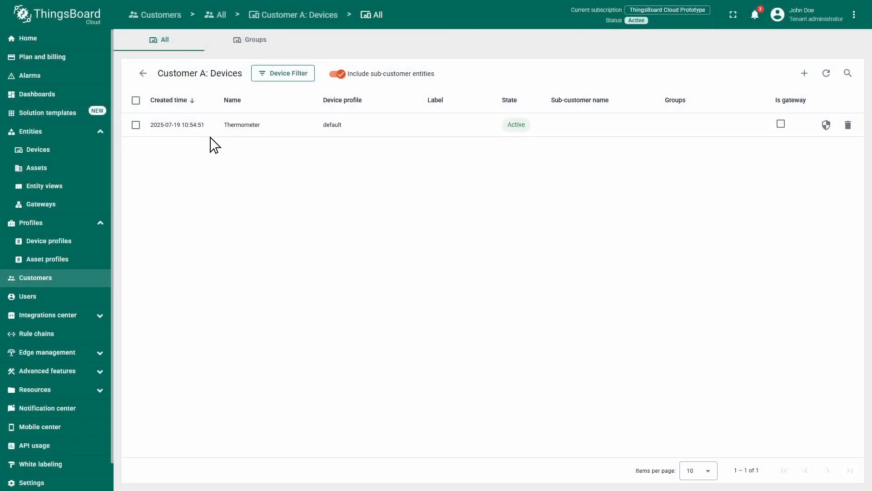
left_click(104, 93)
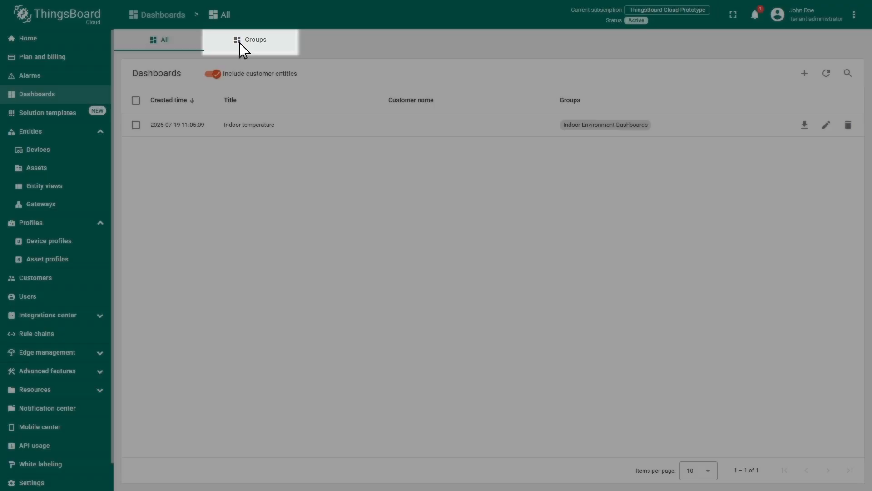
Step: Share the Indoor Environment Dashboards group with Customer A at Read level, then return to Customers
left_click(240, 44)
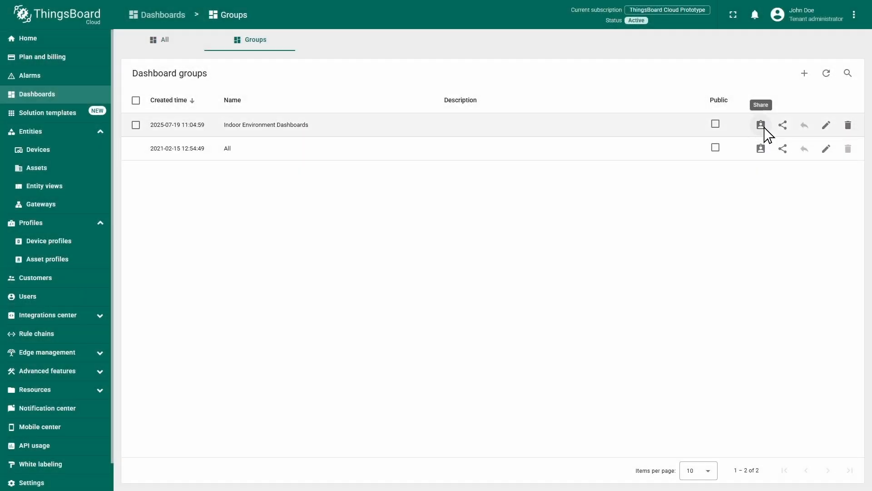
left_click(762, 130)
left_click(528, 233)
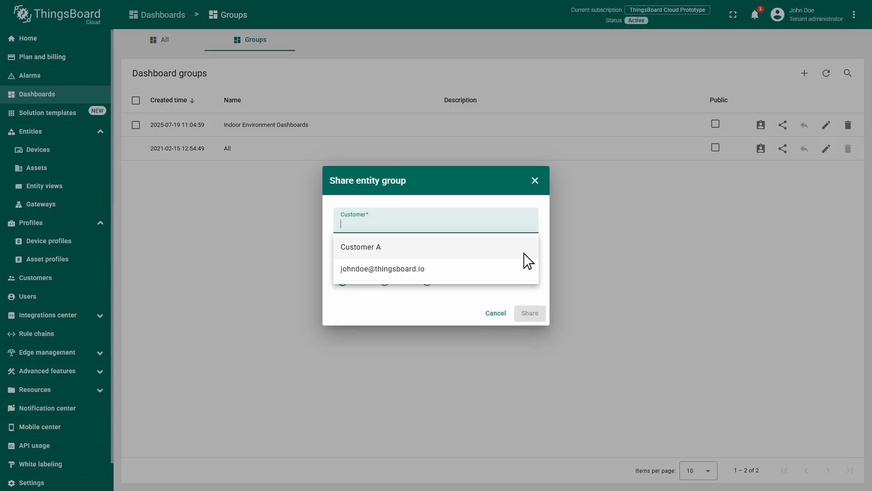
left_click(527, 257)
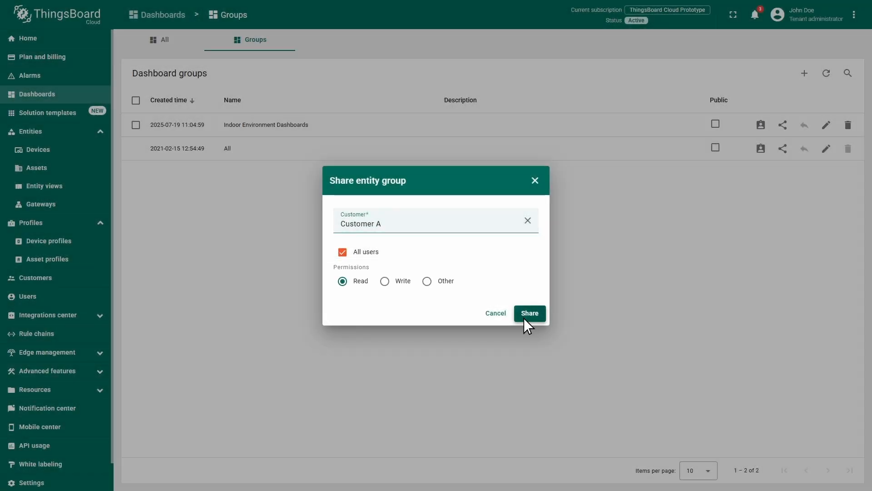
left_click(524, 318)
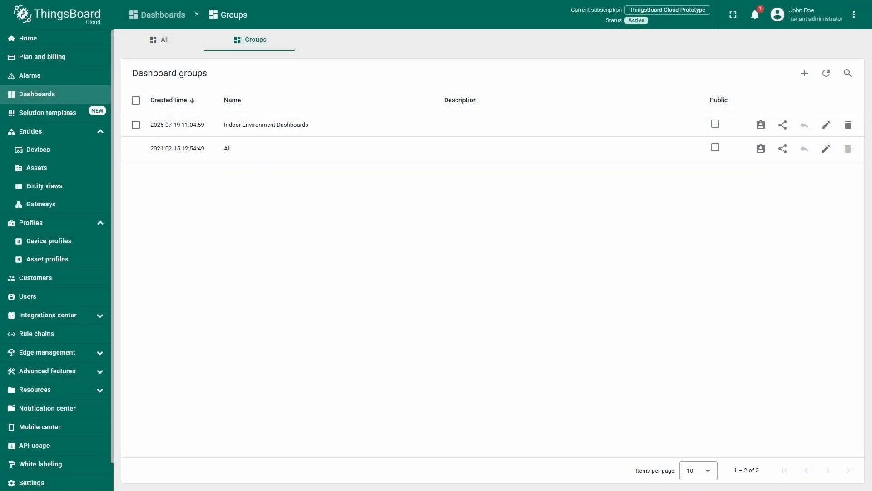
left_click(103, 277)
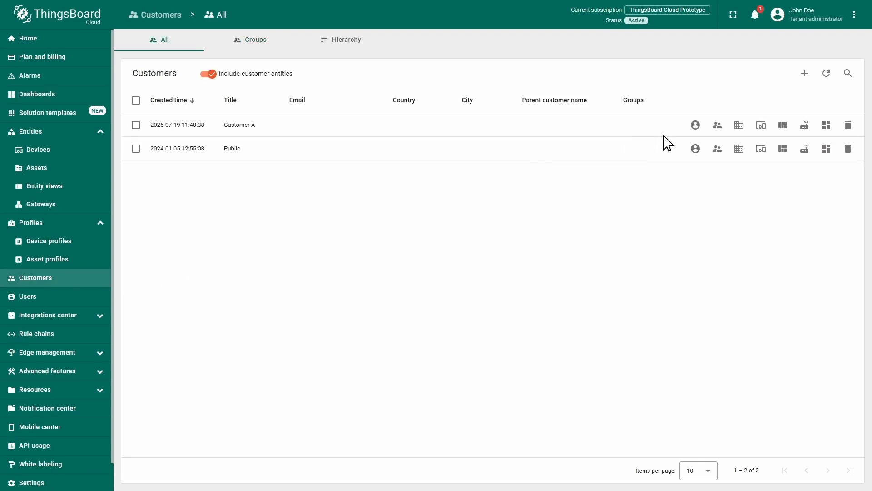
Step: Go to Customer A's Customer Users group and begin adding a user
left_click(699, 127)
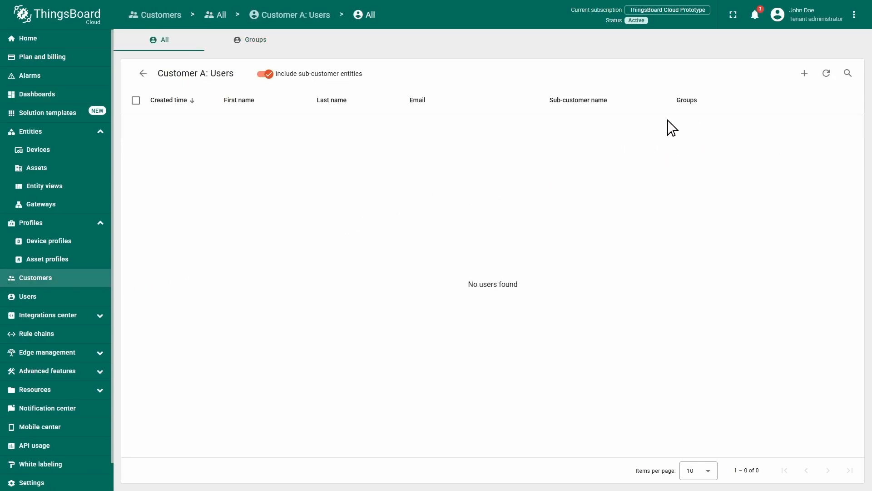
left_click(270, 46)
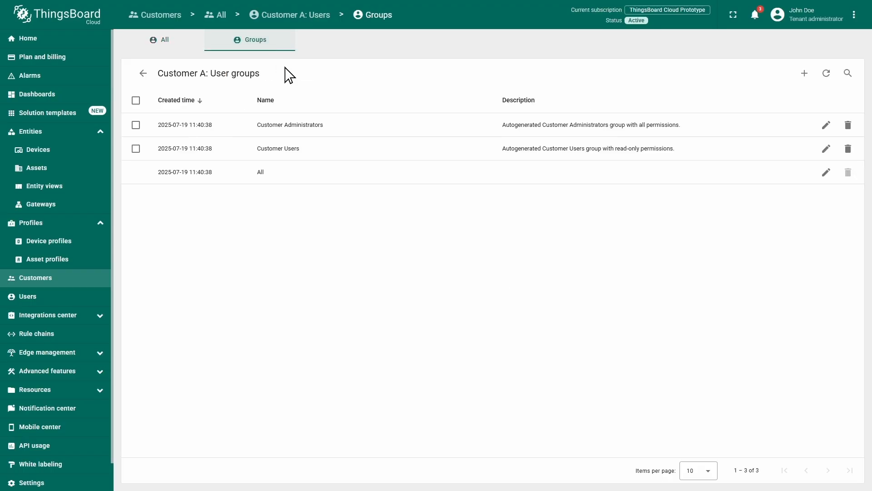
left_click(349, 157)
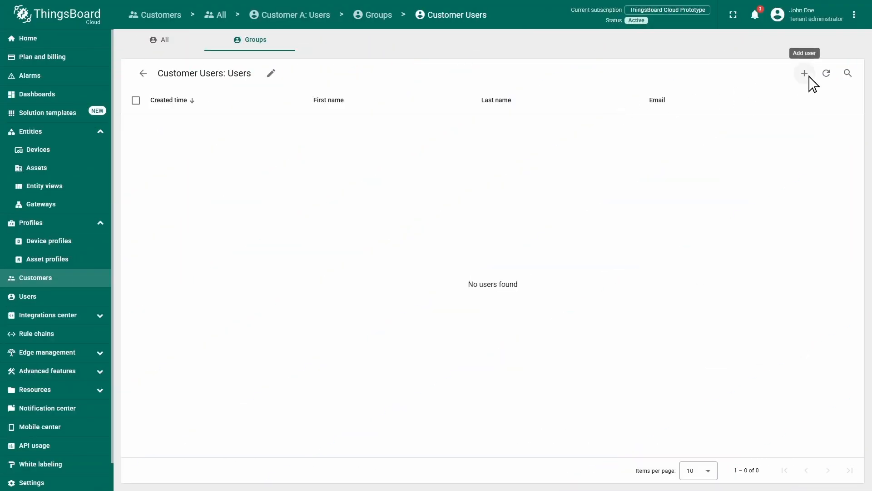
left_click(807, 74)
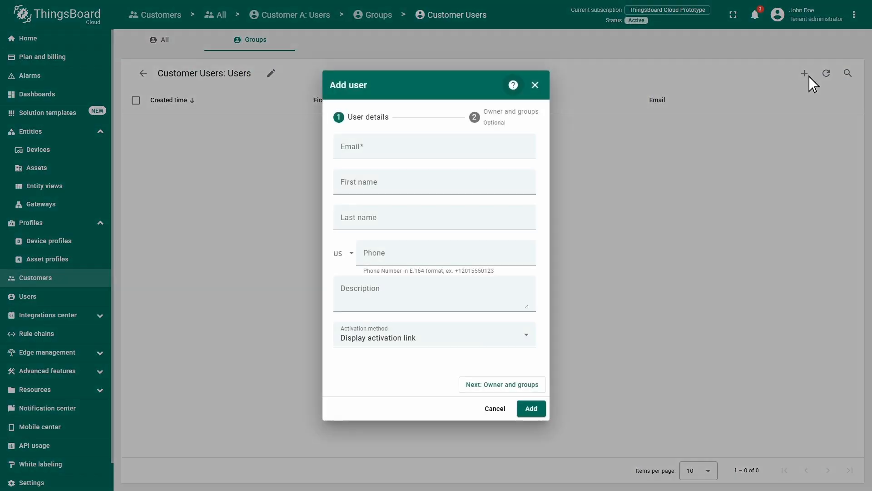
Step: Create the user with their e-mail, first and last name, and copy the activation link
left_click(528, 150)
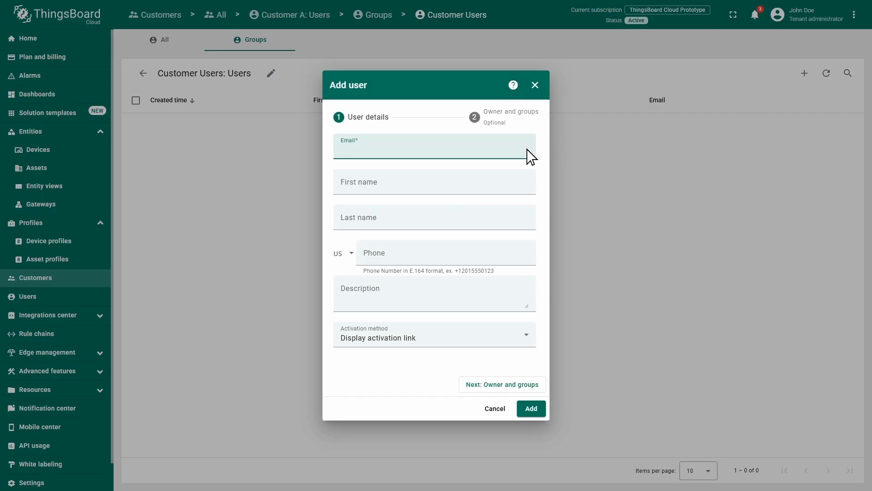
left_click(527, 186)
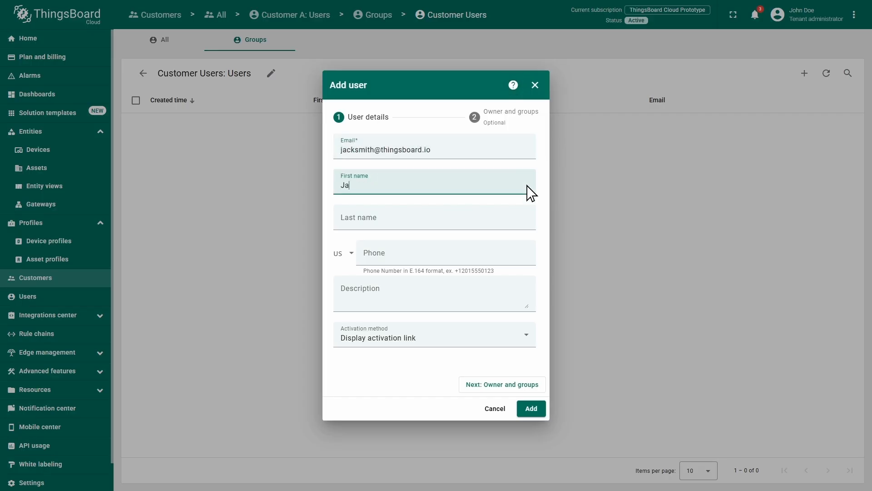
left_click(528, 221)
left_click(531, 408)
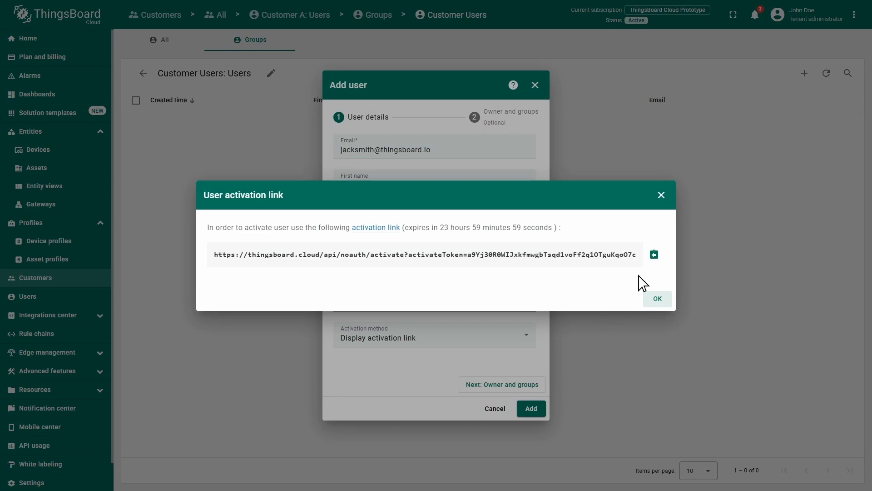
left_click(654, 254)
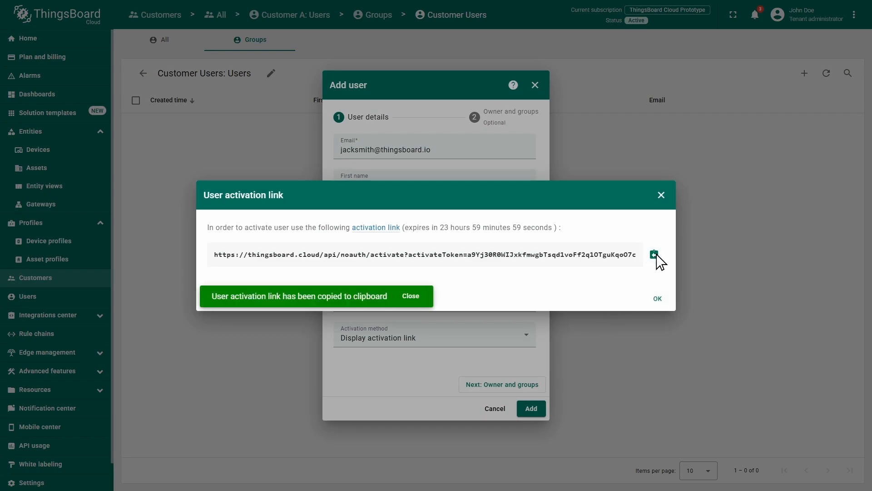
left_click(657, 299)
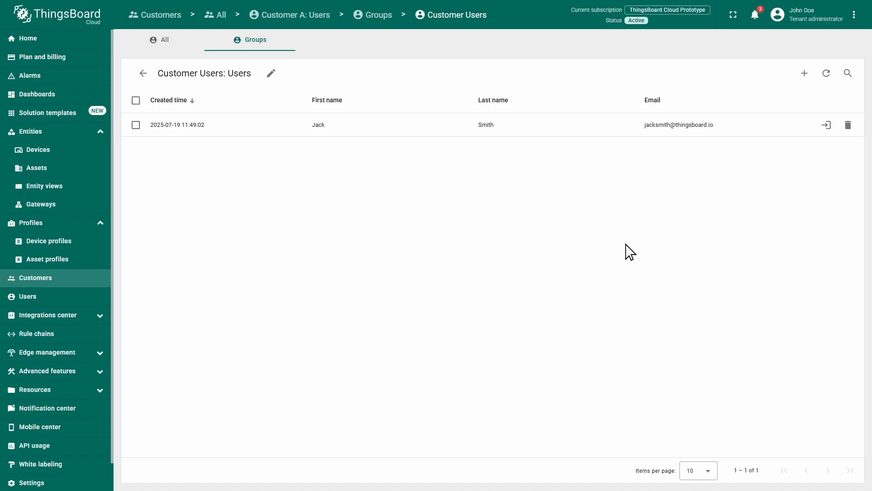
Step: Give the new user Indoor temperature as default dashboard, always fullscreen, and save
left_click(570, 130)
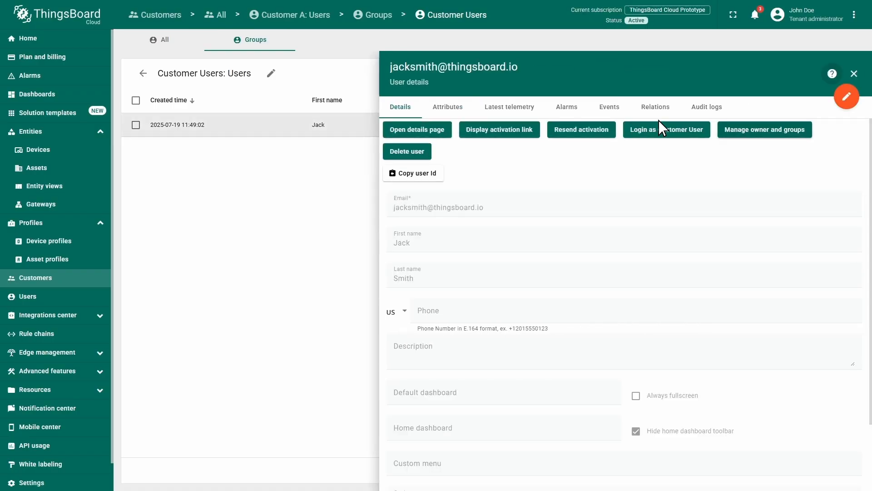
left_click(847, 97)
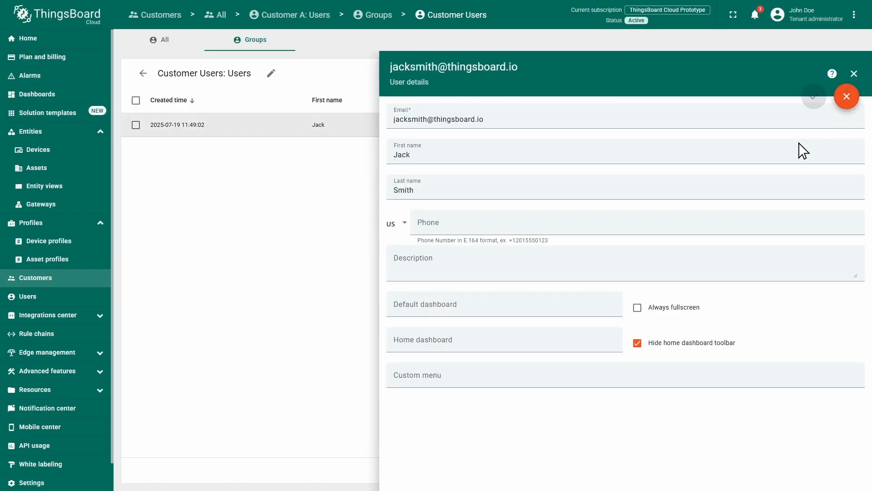
left_click(618, 310)
left_click(617, 331)
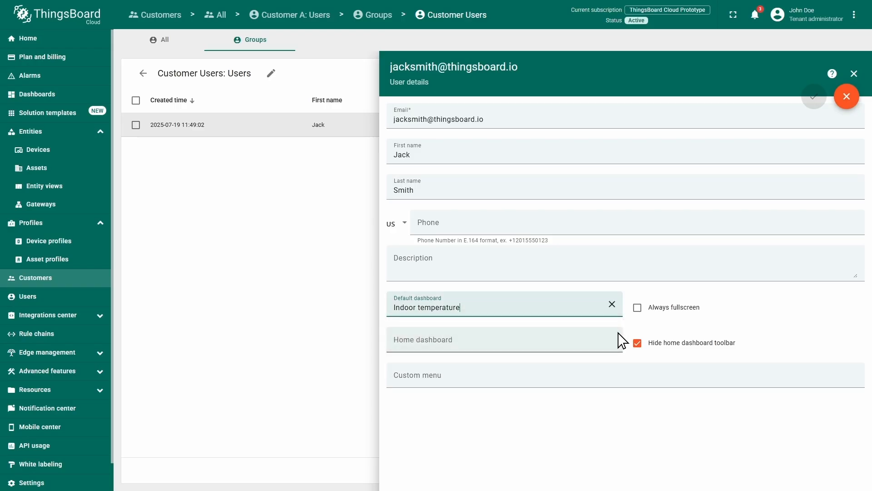
left_click(643, 313)
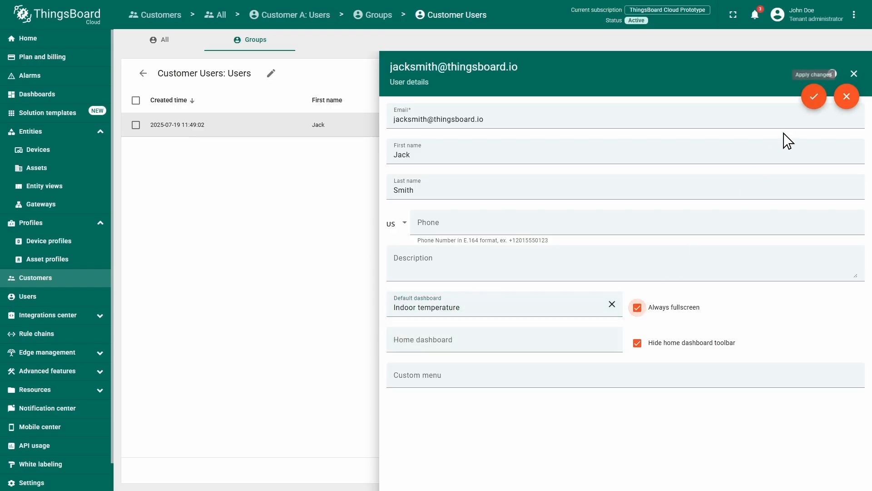
left_click(815, 98)
left_click(854, 74)
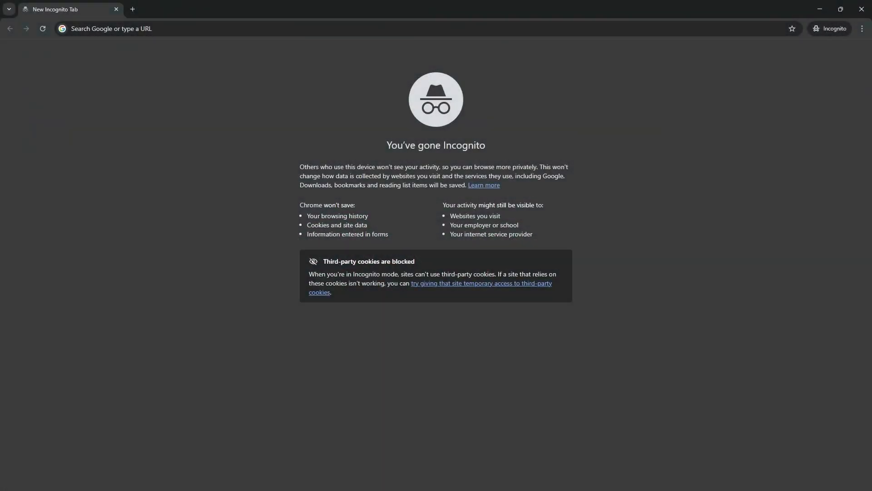
Step: Open the pasted activation link and fill in both Create Password fields with the account password
key("ctrl+l")
key("ctrl+v")
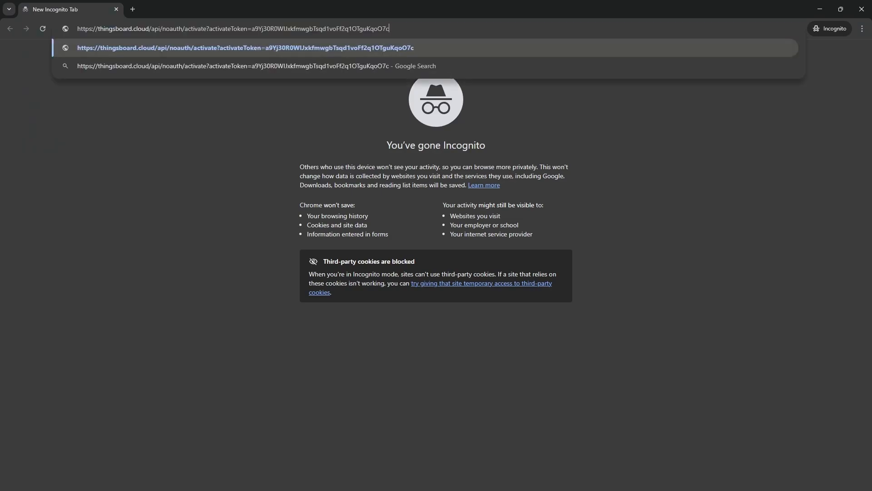
key("Return")
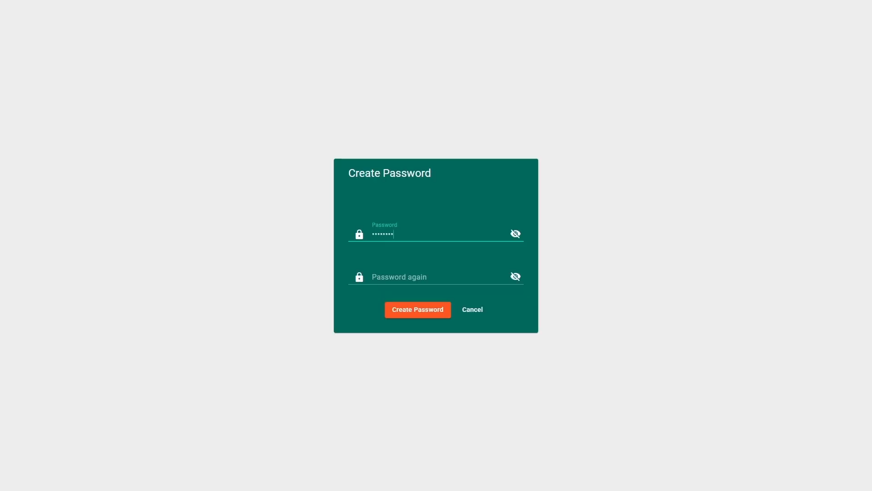
key("Tab")
type("•••")
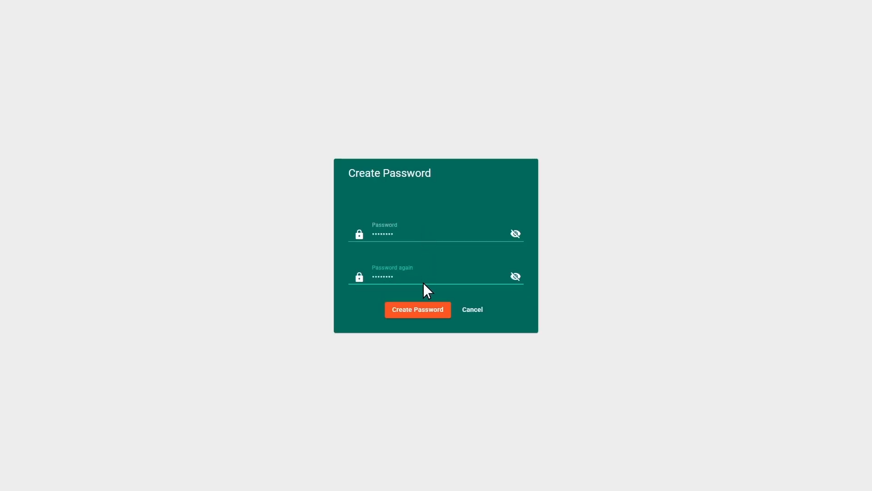
left_click(423, 315)
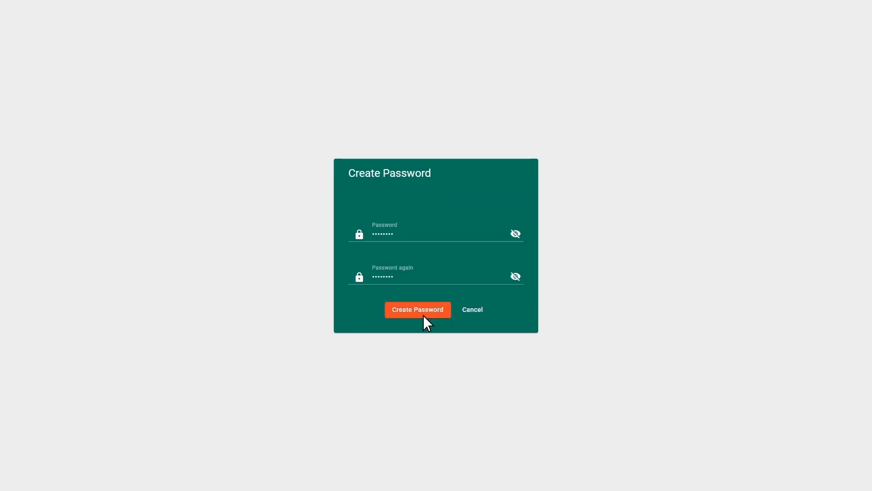